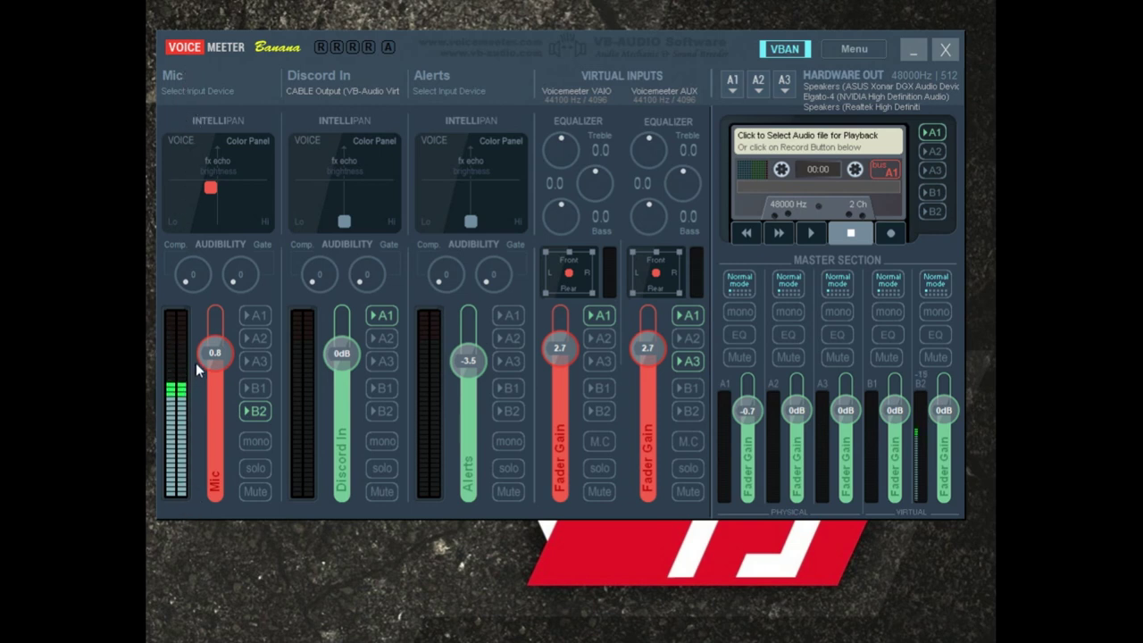
Check the available input devices for the Discord In and Alerts strips without changing the selection
click(332, 97)
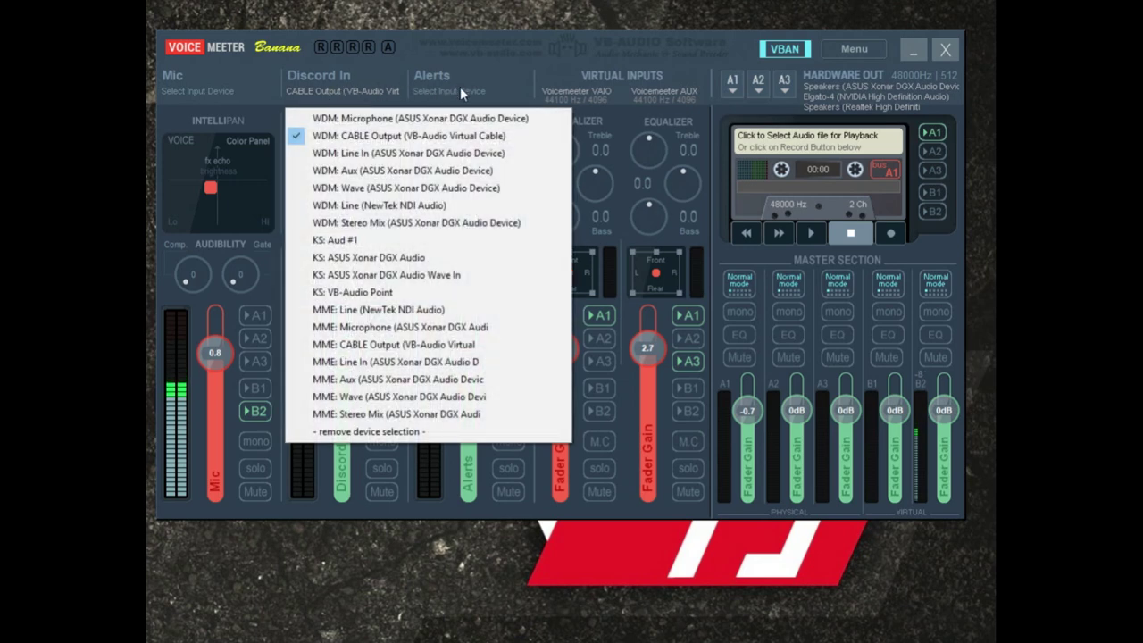
click(459, 87)
click(455, 46)
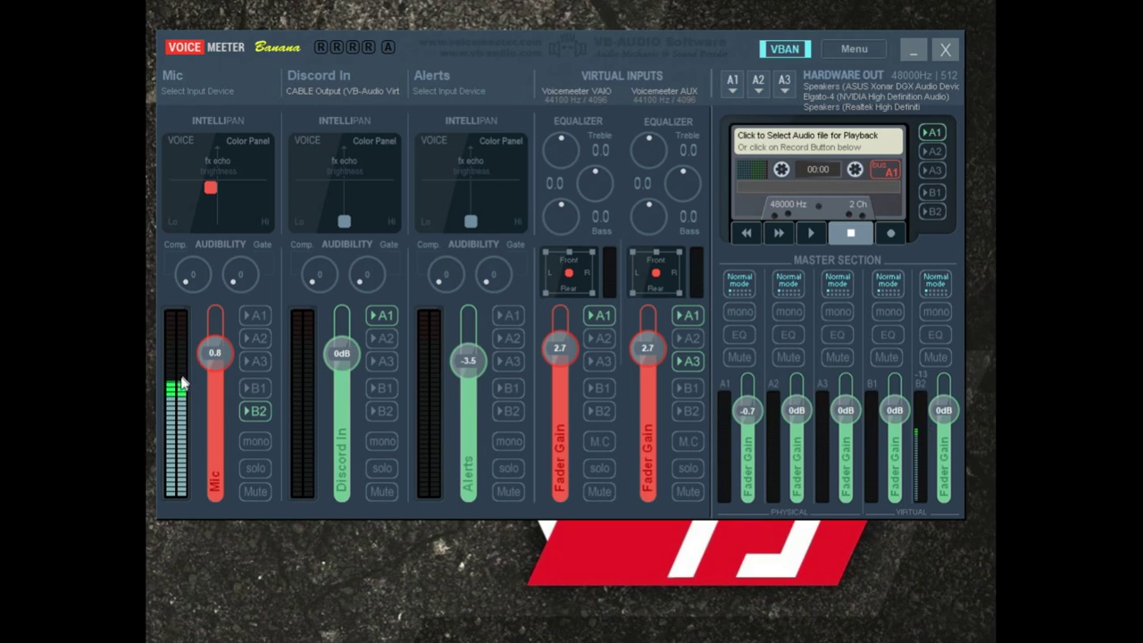
Try several positions of the Mic's voice control in the Color Panel, returning it to mid-height slightly toward Lo
click(251, 408)
drag(208, 187, 216, 222)
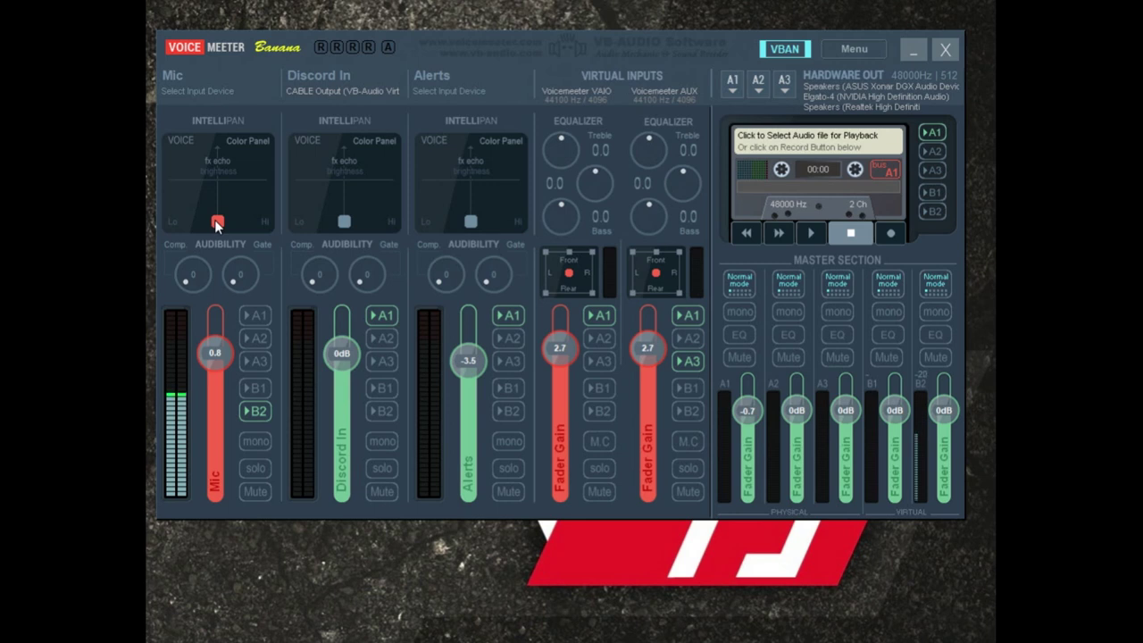
drag(215, 223, 188, 223)
drag(259, 236, 215, 190)
drag(252, 186, 211, 186)
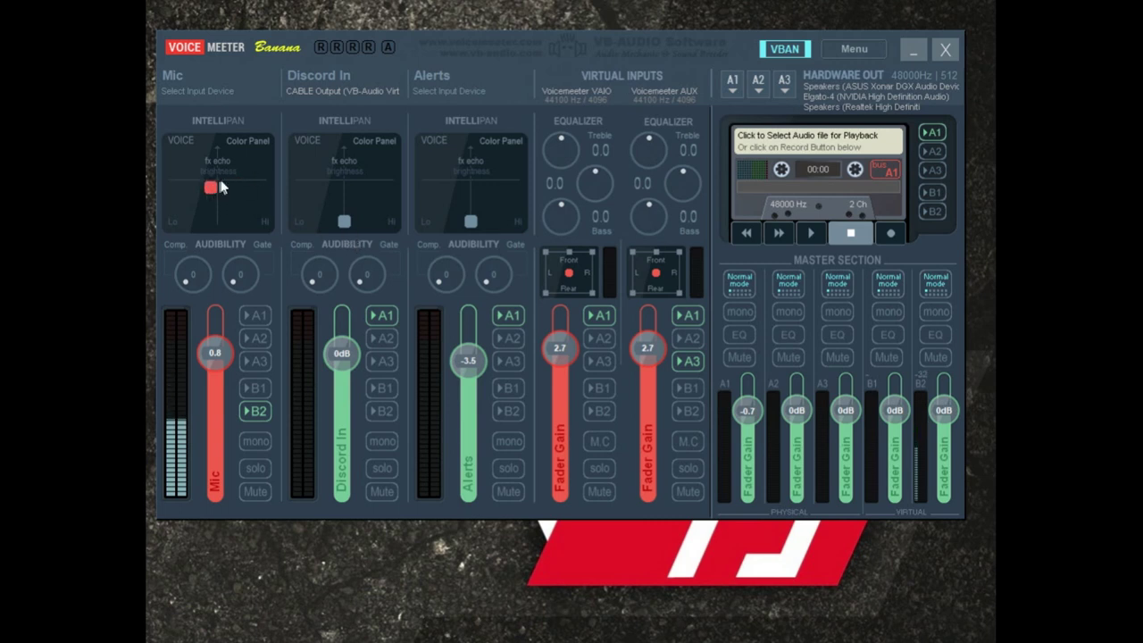
Cycle the Mic's IntelliPan through the Fx and 3D panels back to the Color Panel, and set its Gate to 0.6
right_click(221, 182)
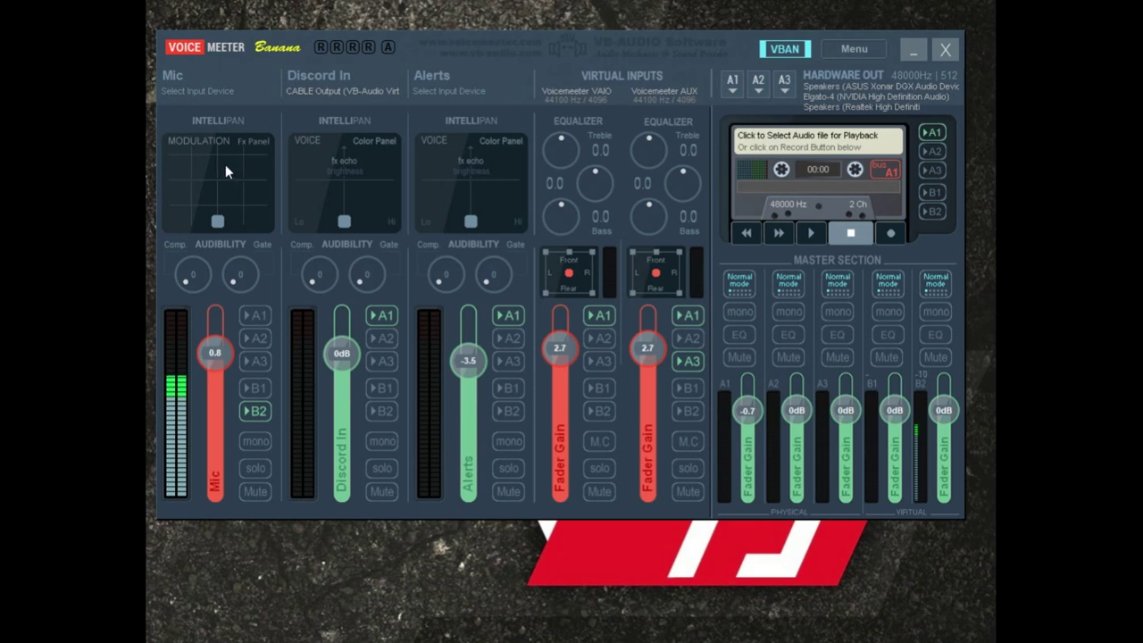
right_click(225, 164)
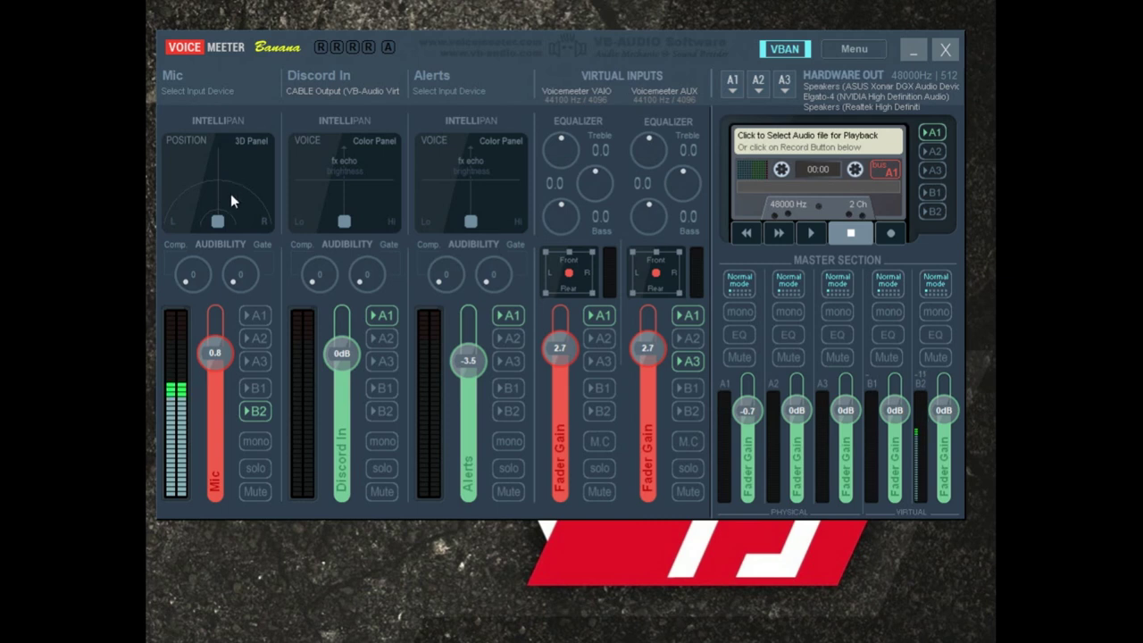
click(241, 163)
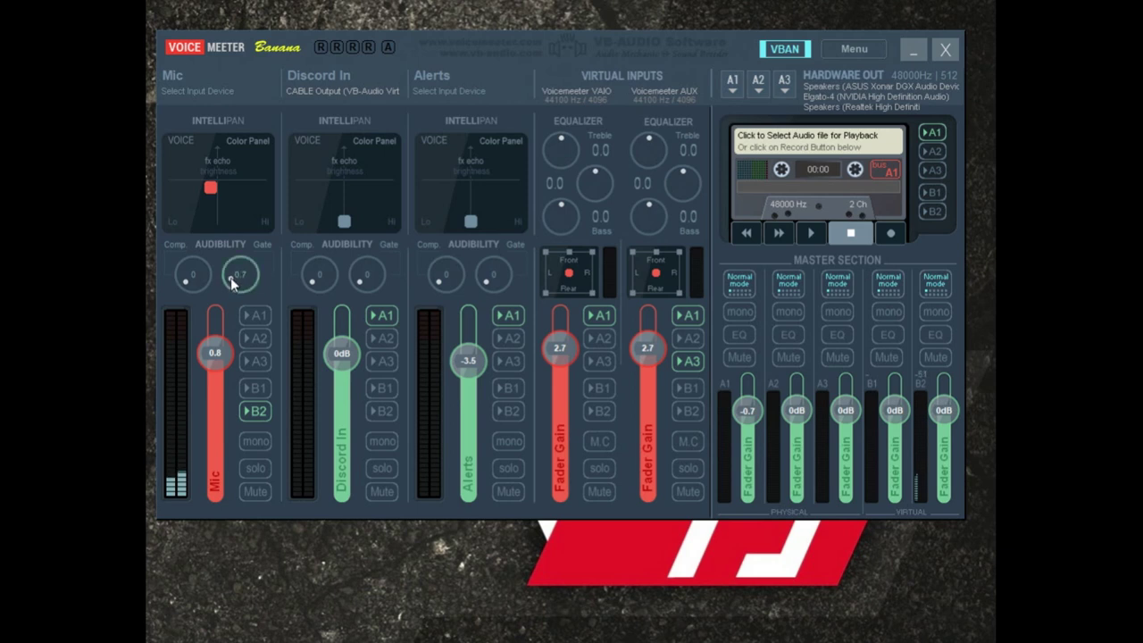
drag(231, 277, 229, 279)
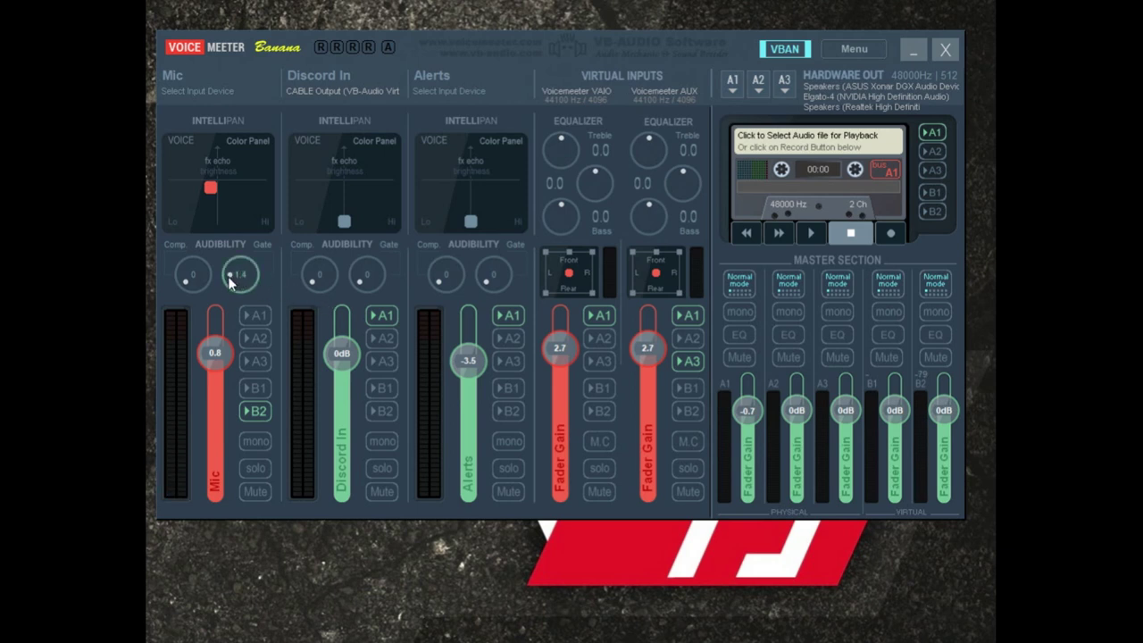
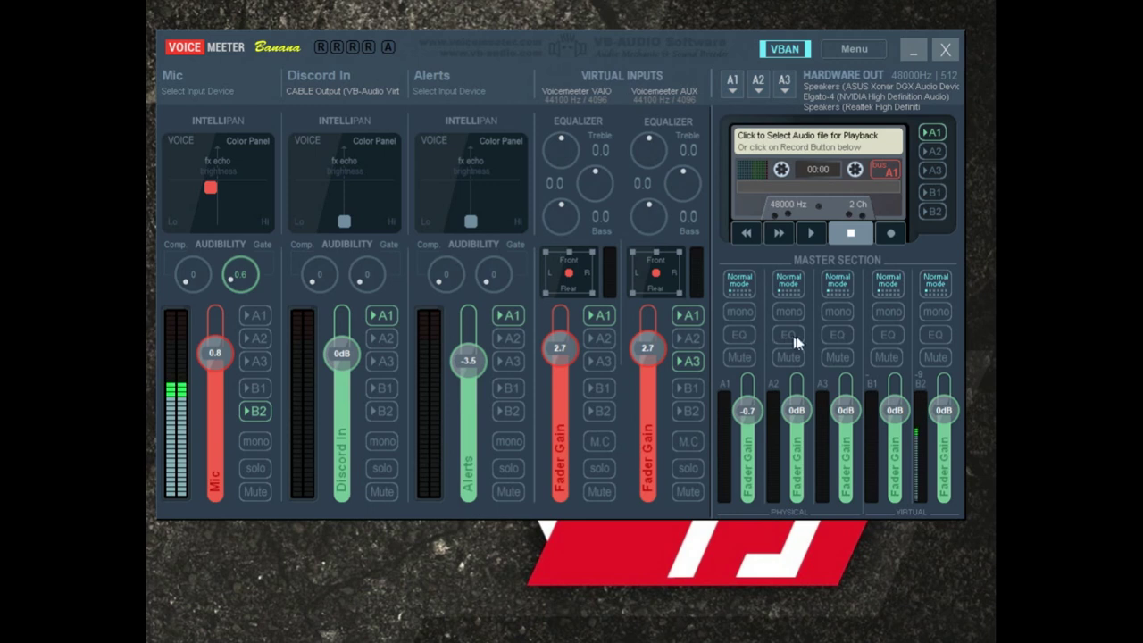
Open the equalizer for bus A1 and switch its first band on and off to compare the curve, leaving it off
click(736, 333)
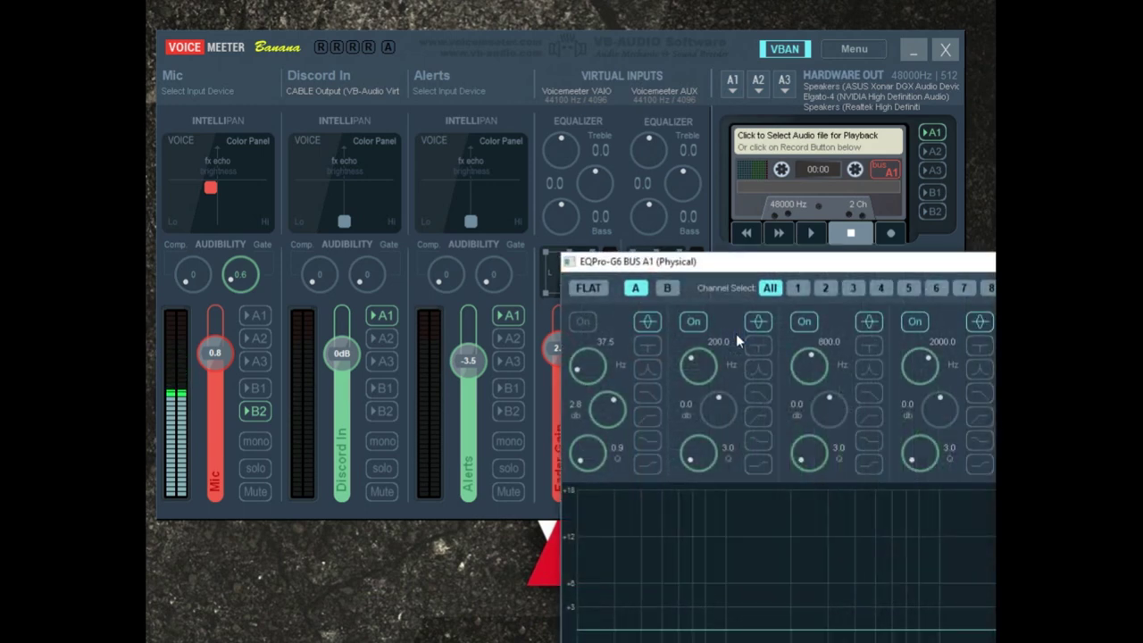
drag(722, 271, 437, 60)
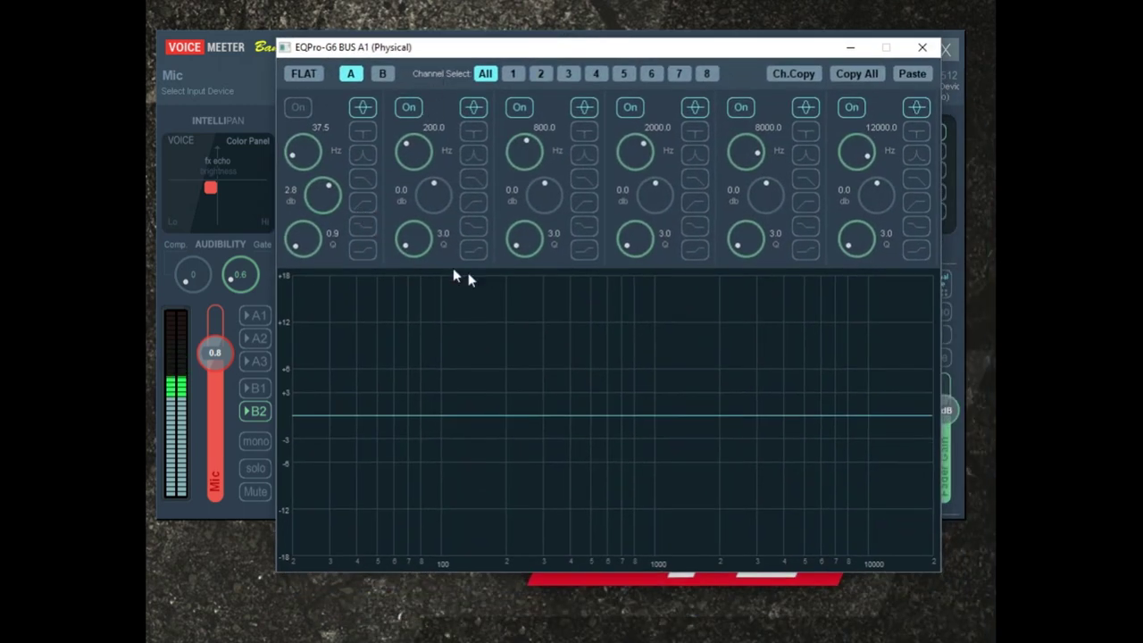
click(300, 108)
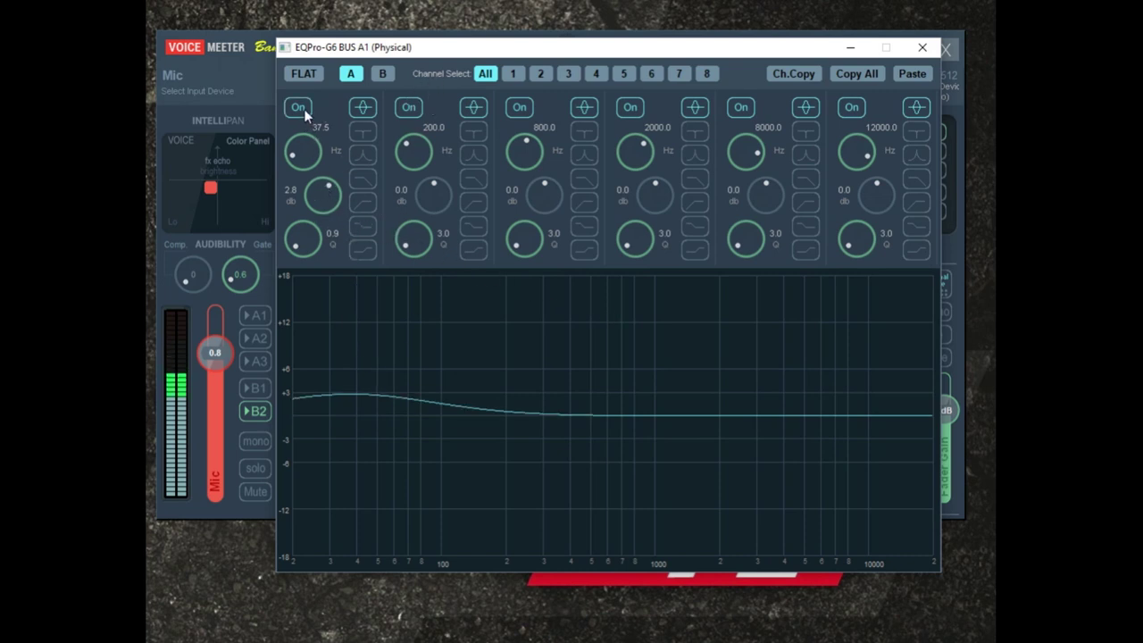
click(300, 108)
click(300, 108)
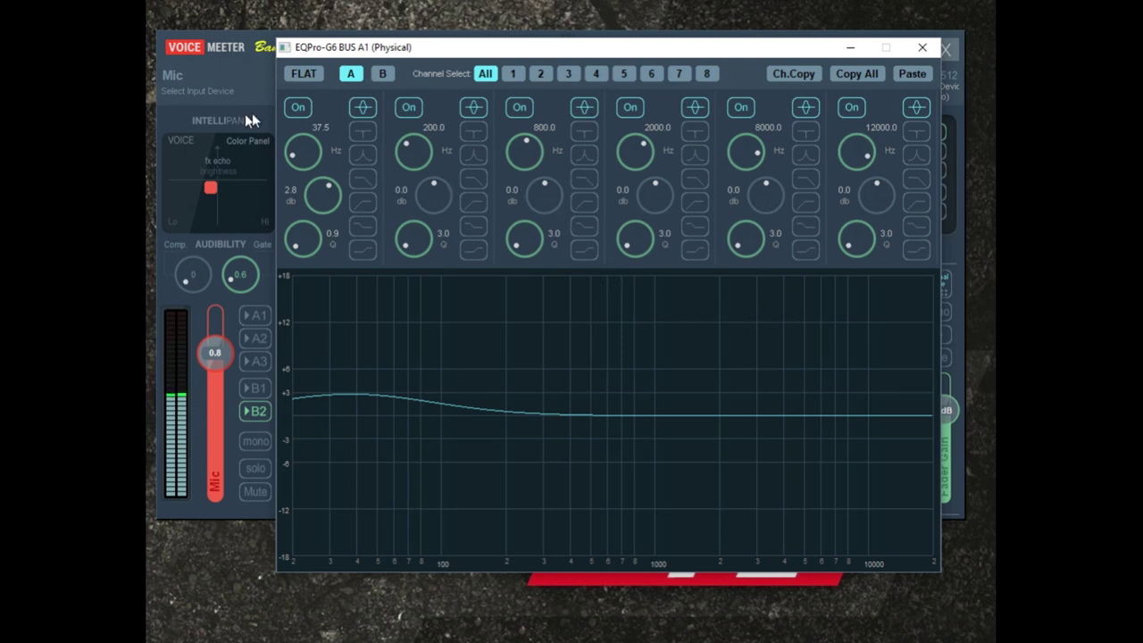
click(295, 109)
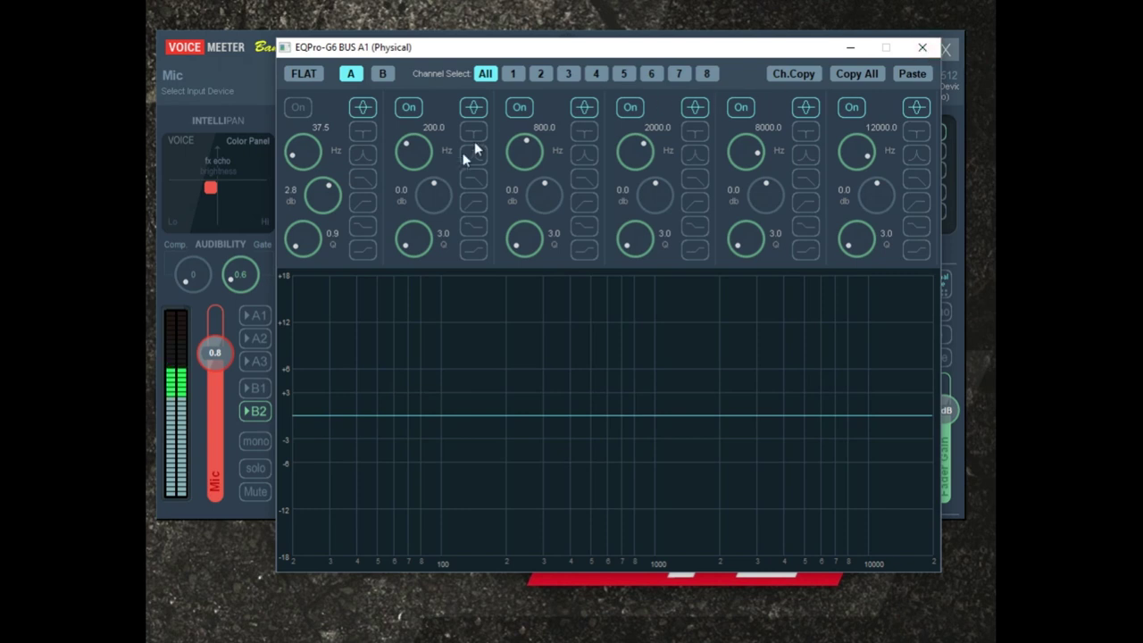
Set the first equalizer band to 53.0 Hz, about 4.9 dB gain and a Q of 0.3, and switch it on
scroll(301, 156, up, 2)
scroll(301, 157, up, 2)
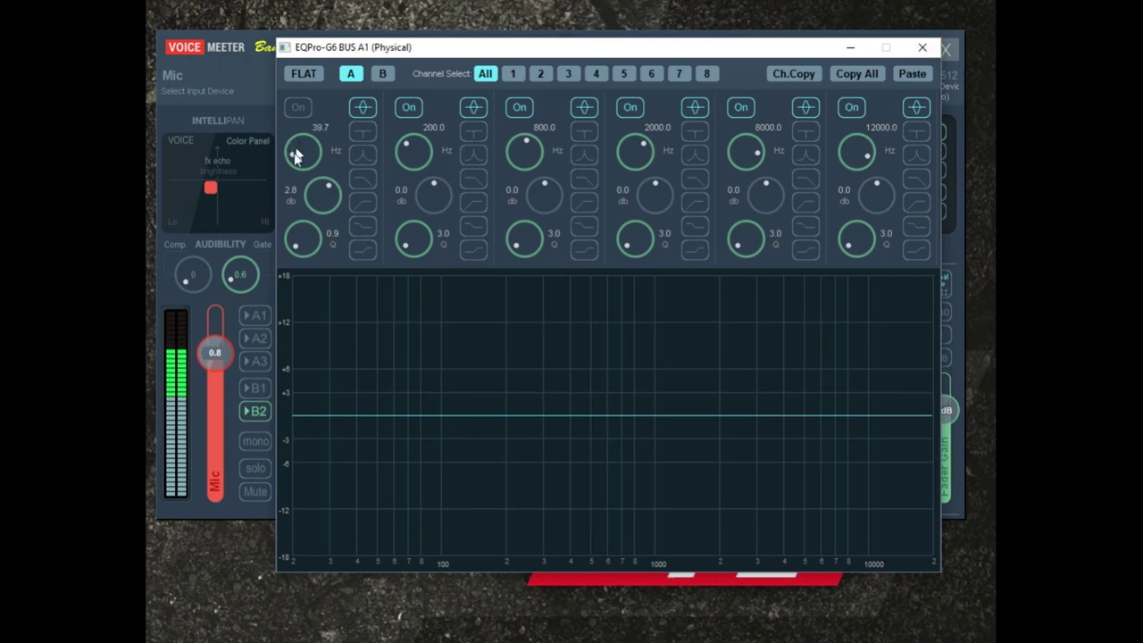
scroll(314, 193, up, 2)
scroll(316, 175, up, 4)
scroll(313, 184, down, 2)
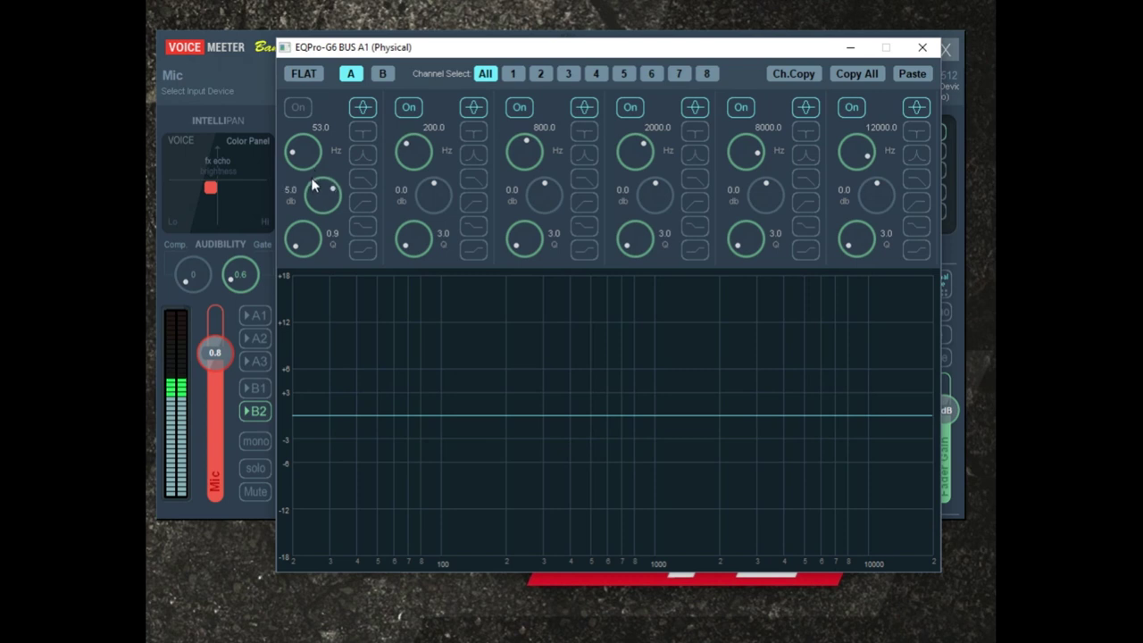
drag(301, 244, 297, 226)
click(299, 107)
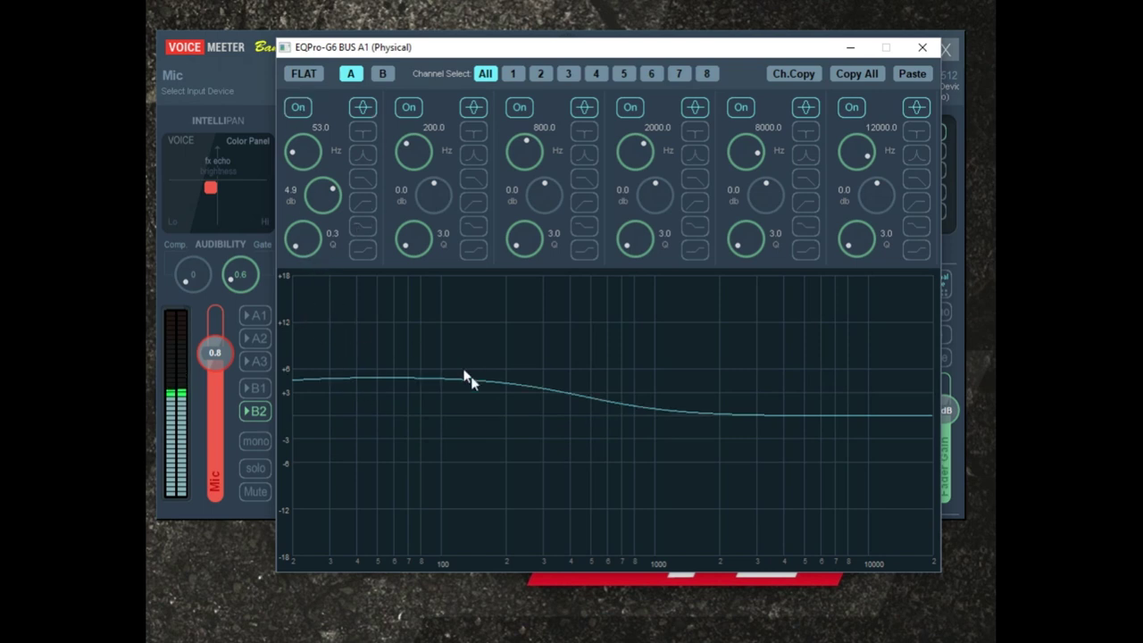
Set the first equalizer band to Q 11.0, 40.8 Hz and -0.3 dB, switch it off, and close the equalizer
drag(292, 250, 303, 161)
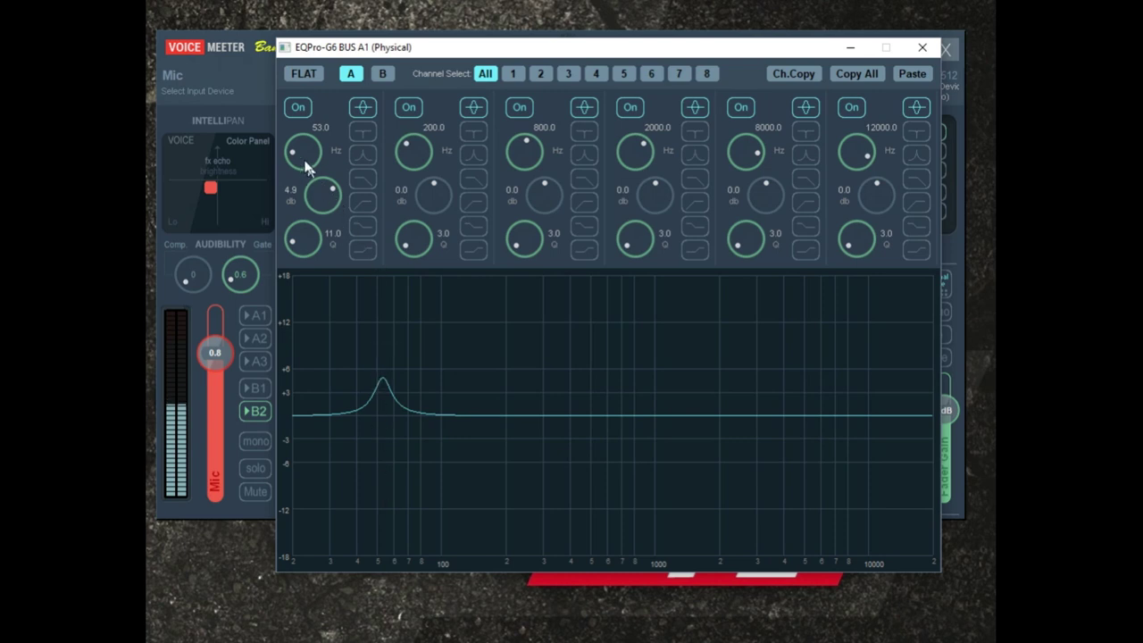
drag(298, 159, 345, 236)
click(300, 109)
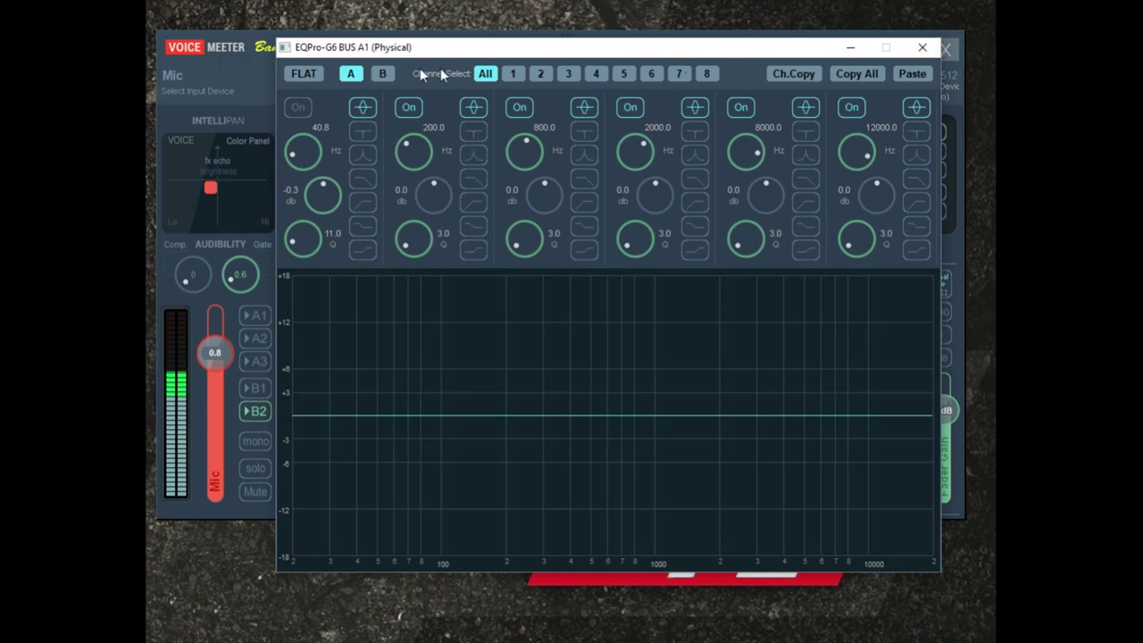
click(923, 47)
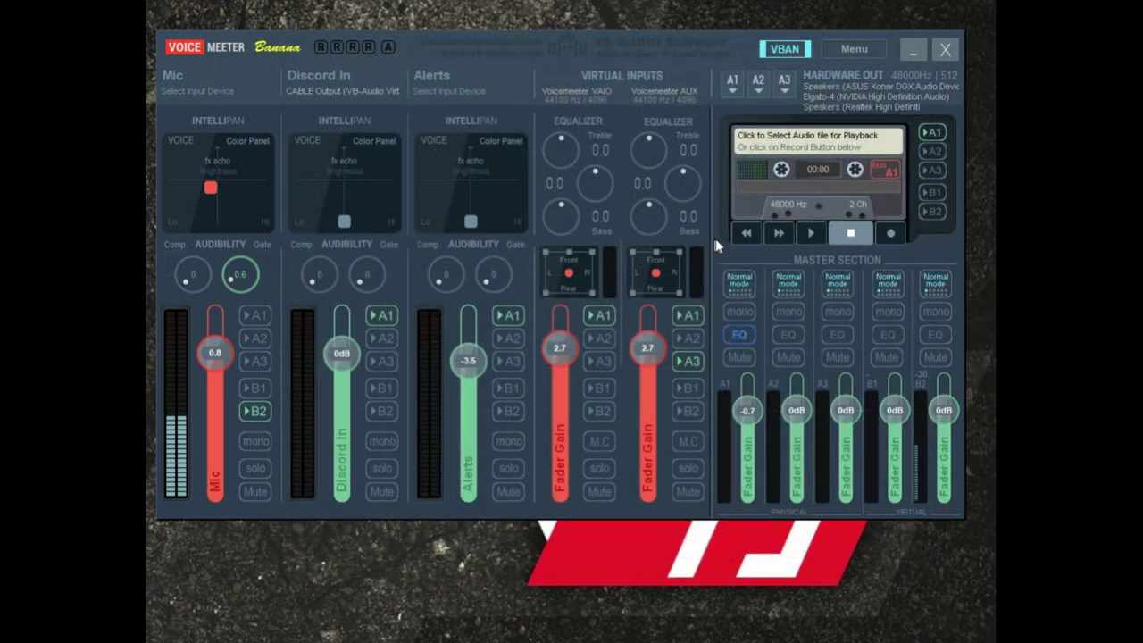
click(739, 334)
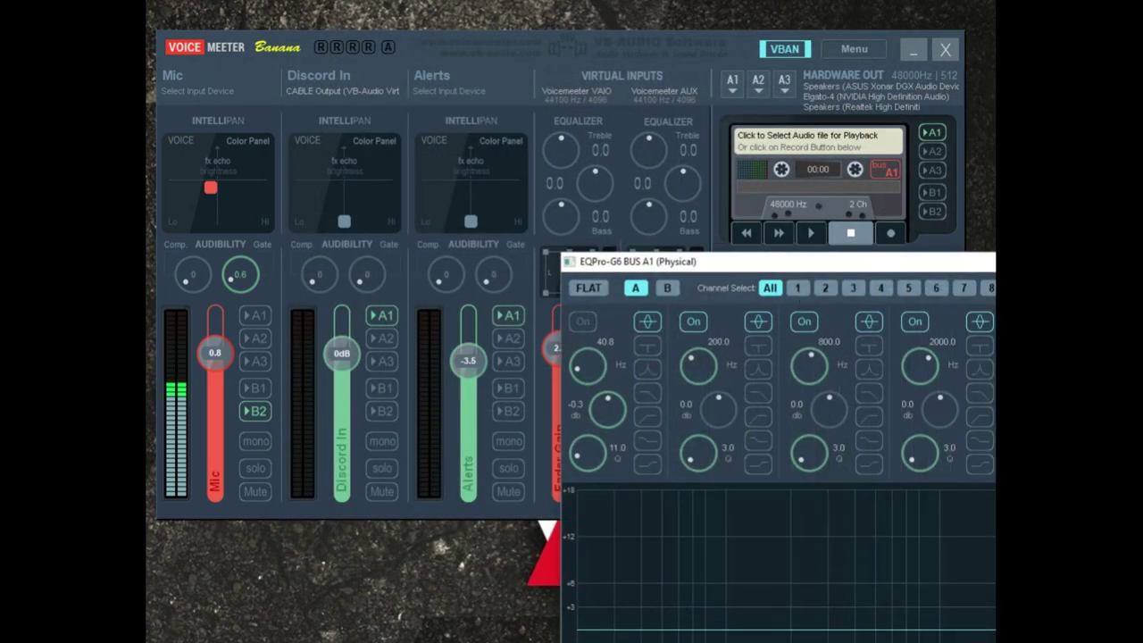
click(988, 258)
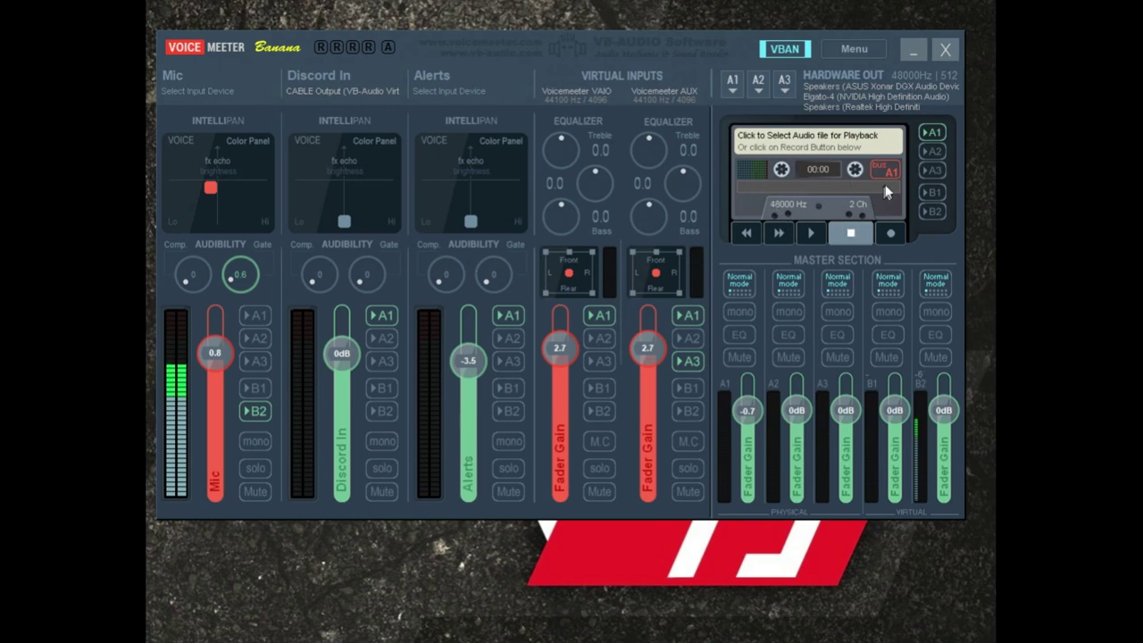
click(786, 149)
right_click(786, 149)
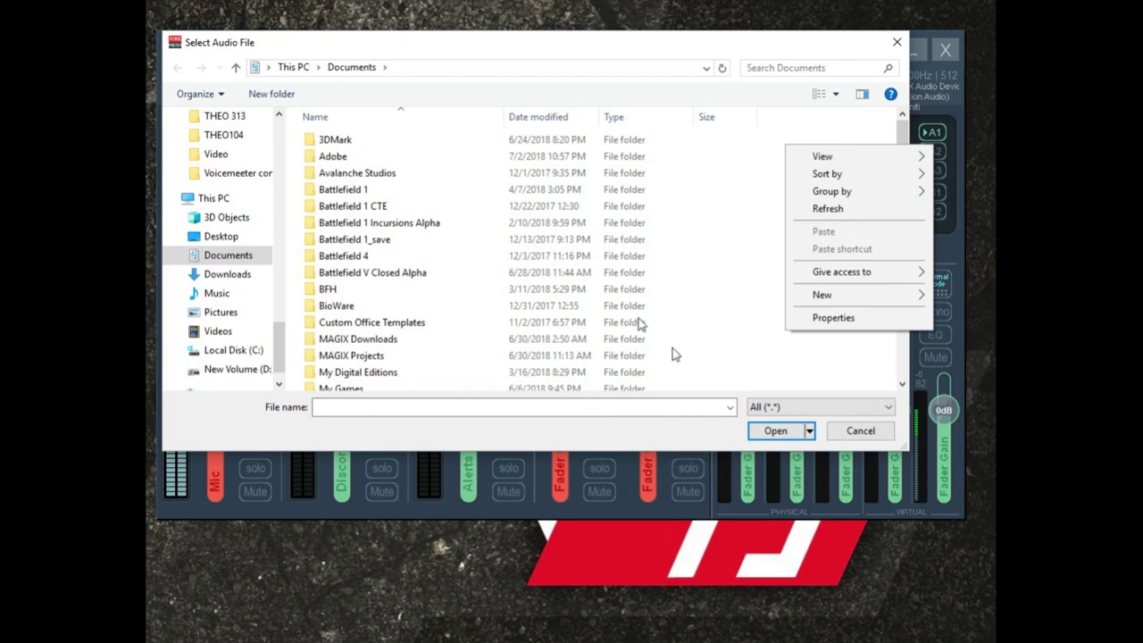
click(857, 434)
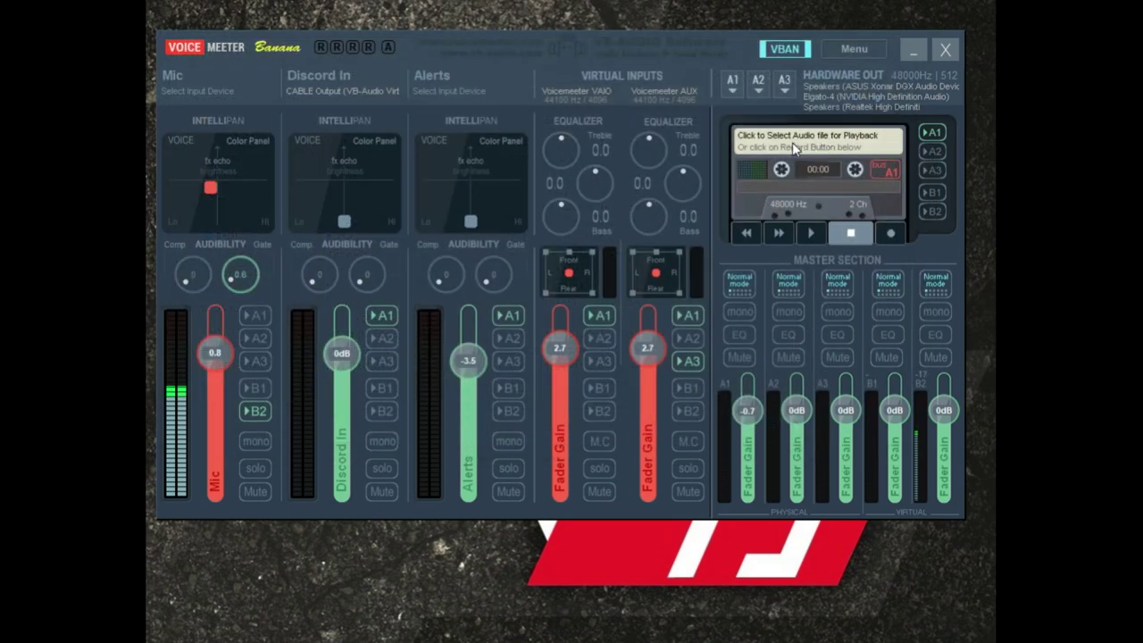
Open the cassette recorder's options and try BUS A2, A3 and B1 as the recorded output, returning to BUS A1
right_click(776, 156)
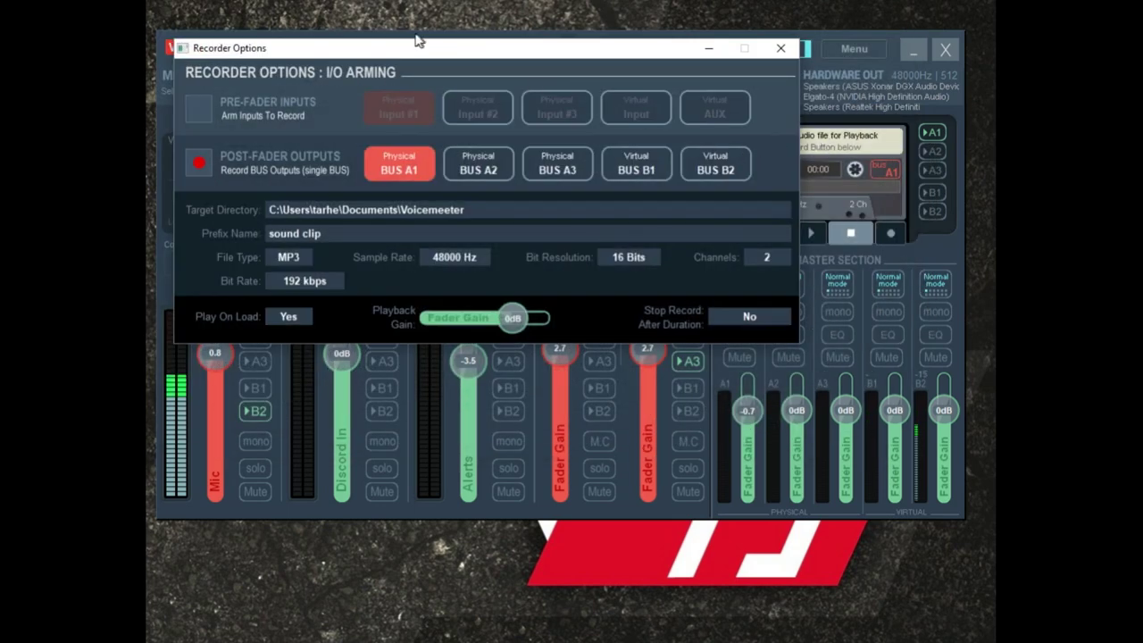
mouse_move(416, 40)
mouse_down()
mouse_move(397, 43)
mouse_move(438, 42)
mouse_up()
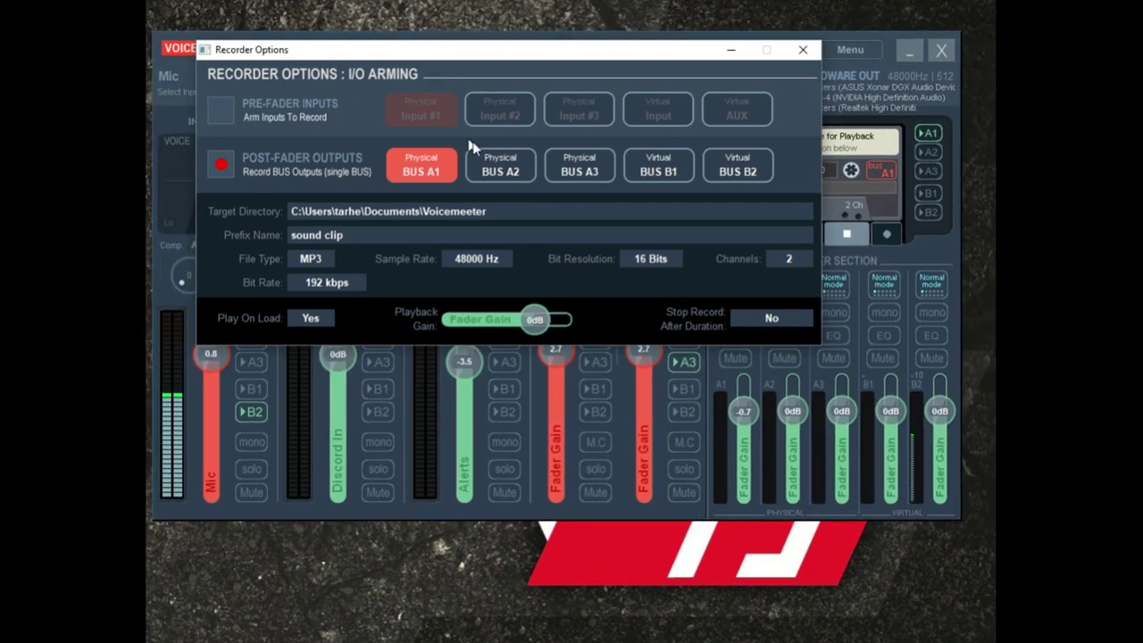
click(500, 166)
click(579, 166)
click(658, 166)
click(438, 169)
Check the recorder's target folder, file type and sample rate choices, keeping MP3 and 48000 Hz
click(448, 215)
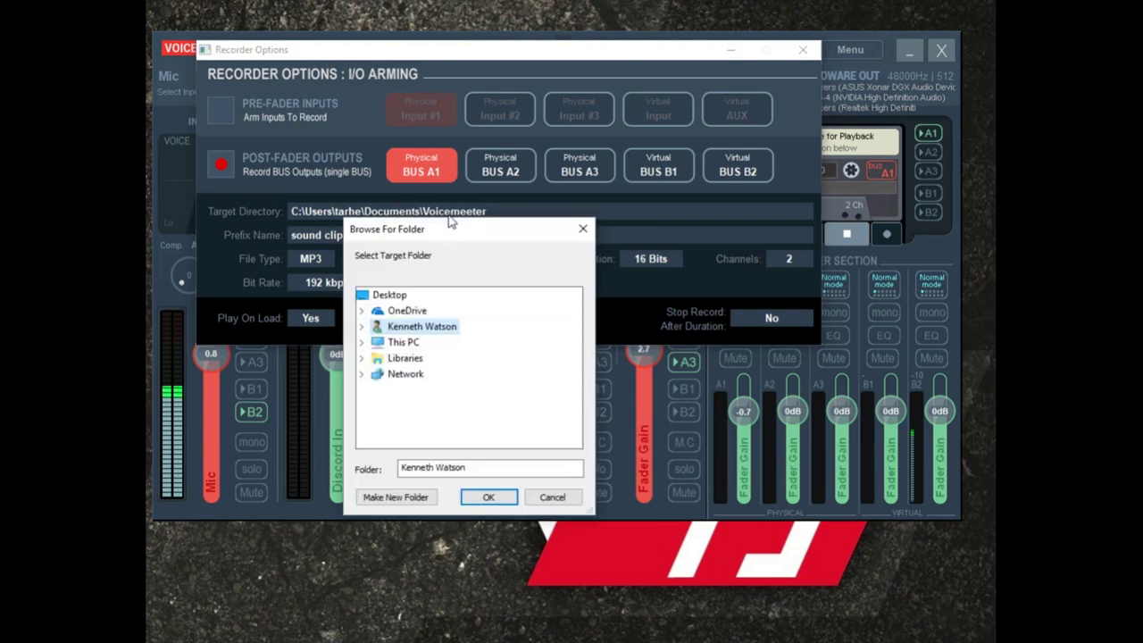
click(551, 502)
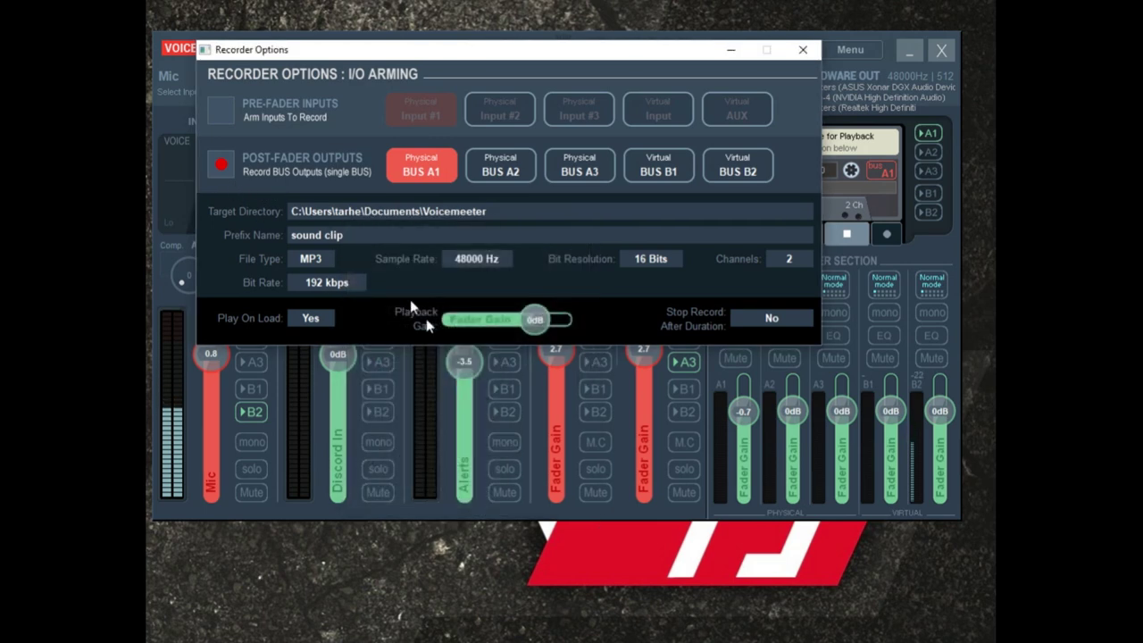
click(317, 261)
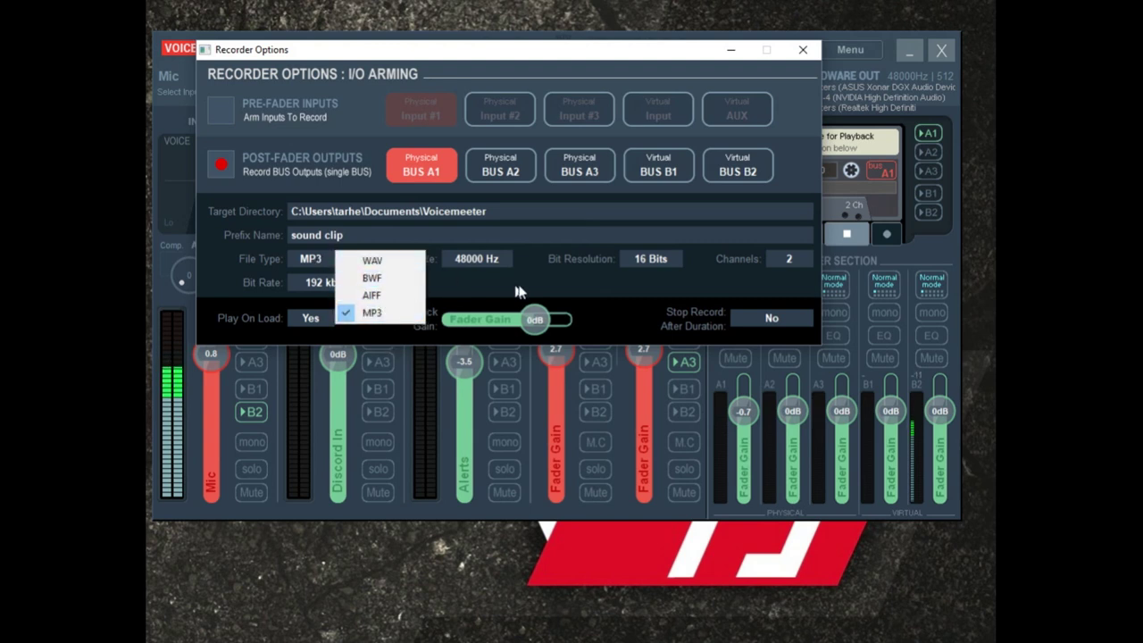
click(483, 262)
click(482, 263)
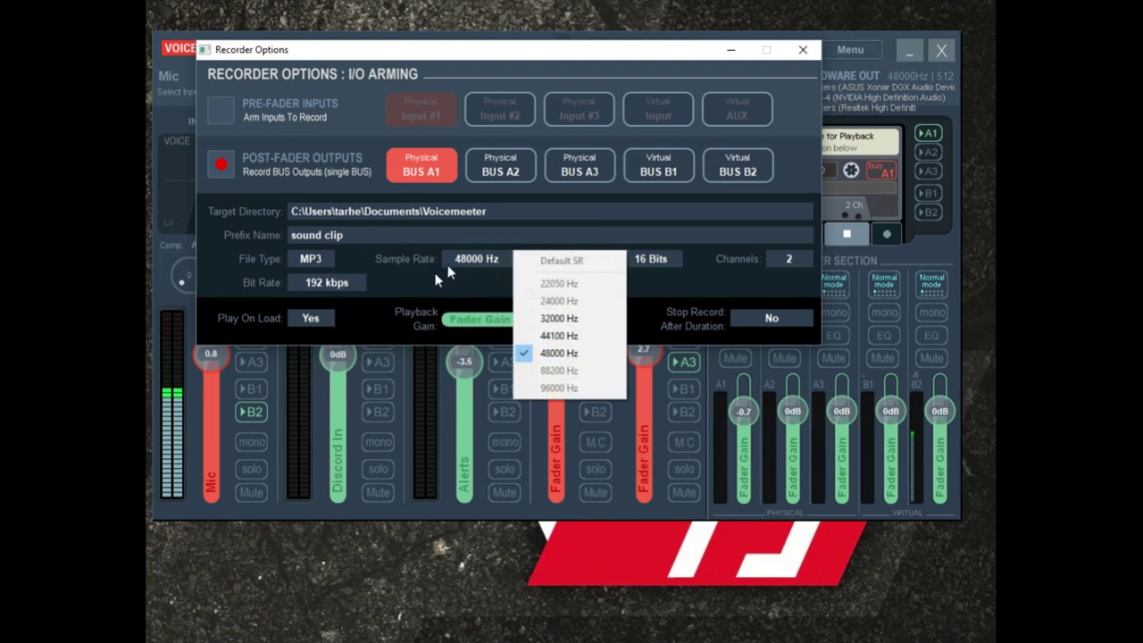
click(559, 352)
Check the recorder's bit resolution, channel and bit rate choices, keeping 16 bits, 2 channels and 192 kbps
click(651, 262)
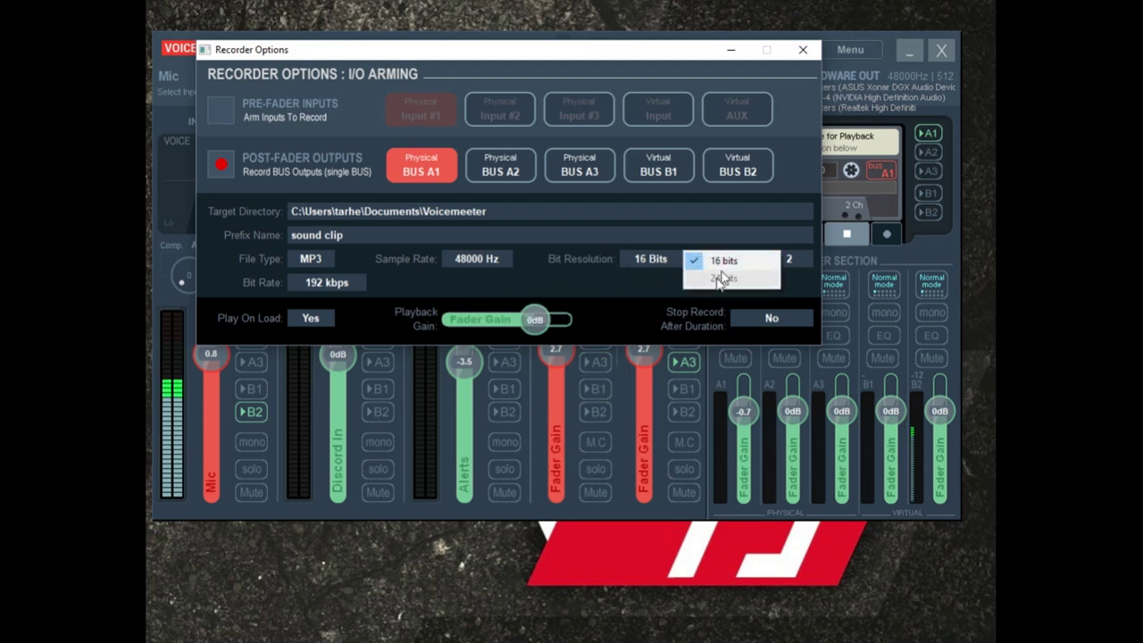
click(617, 282)
click(791, 260)
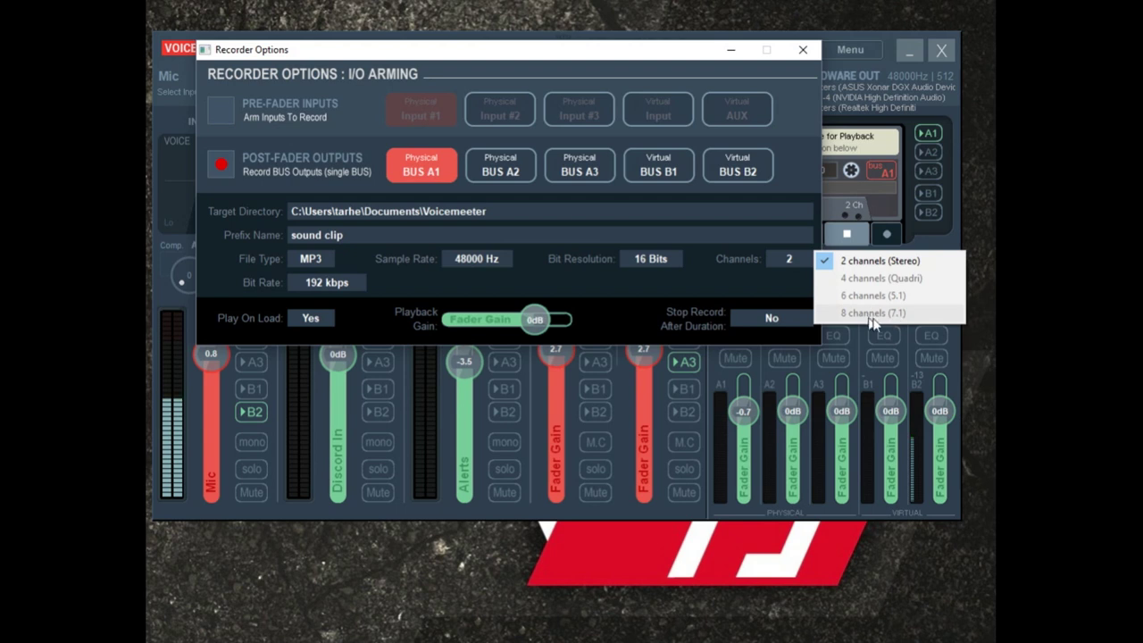
click(732, 273)
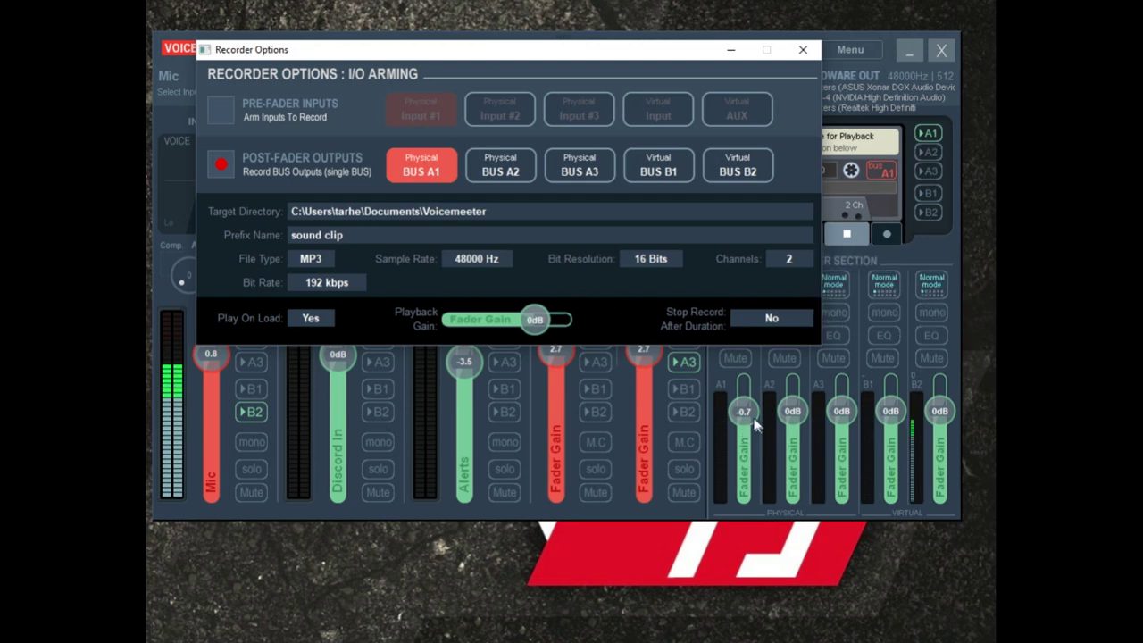
click(330, 286)
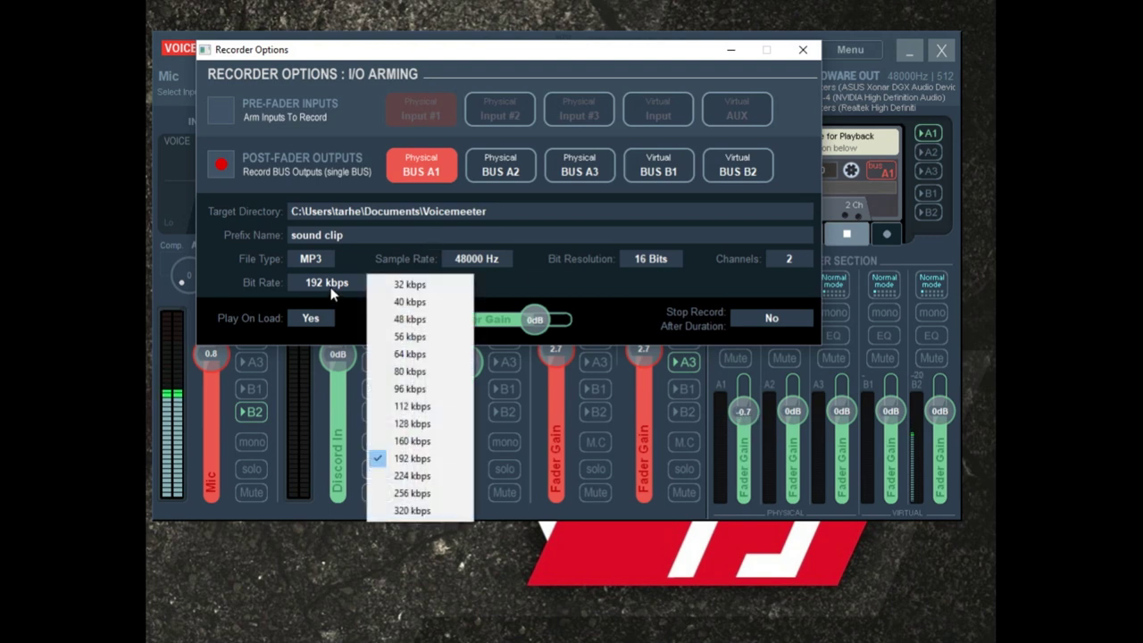
click(591, 279)
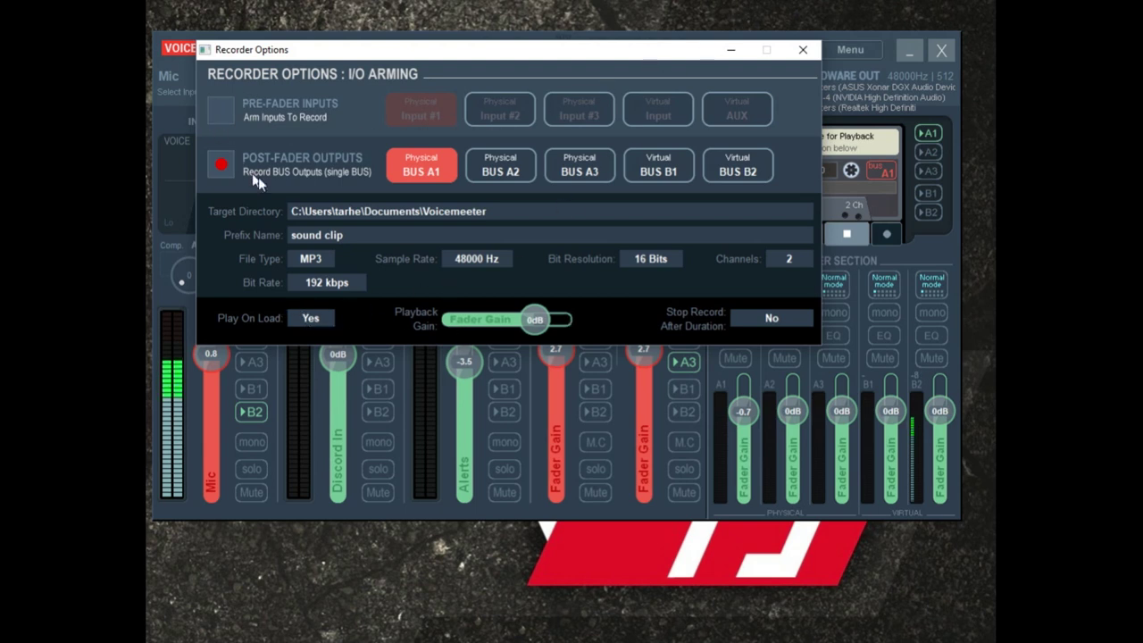
Reposition the recorder options window and try BUS A2, A3 and B1 as the recorded output, ending on BUS B2
drag(384, 49, 238, 24)
drag(334, 26, 535, 40)
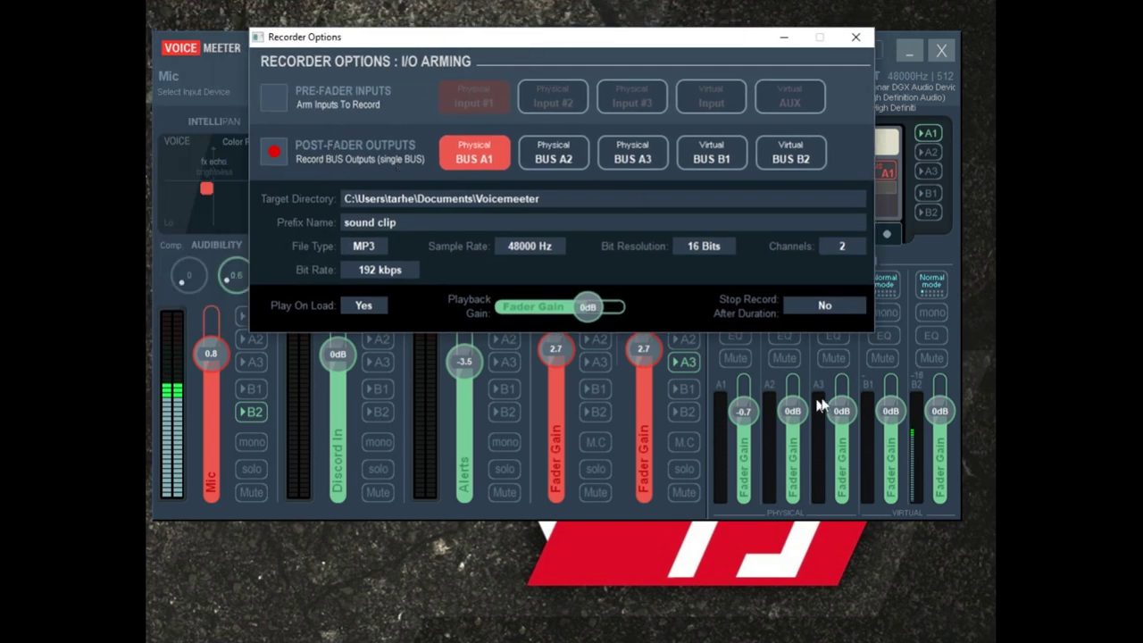
click(556, 161)
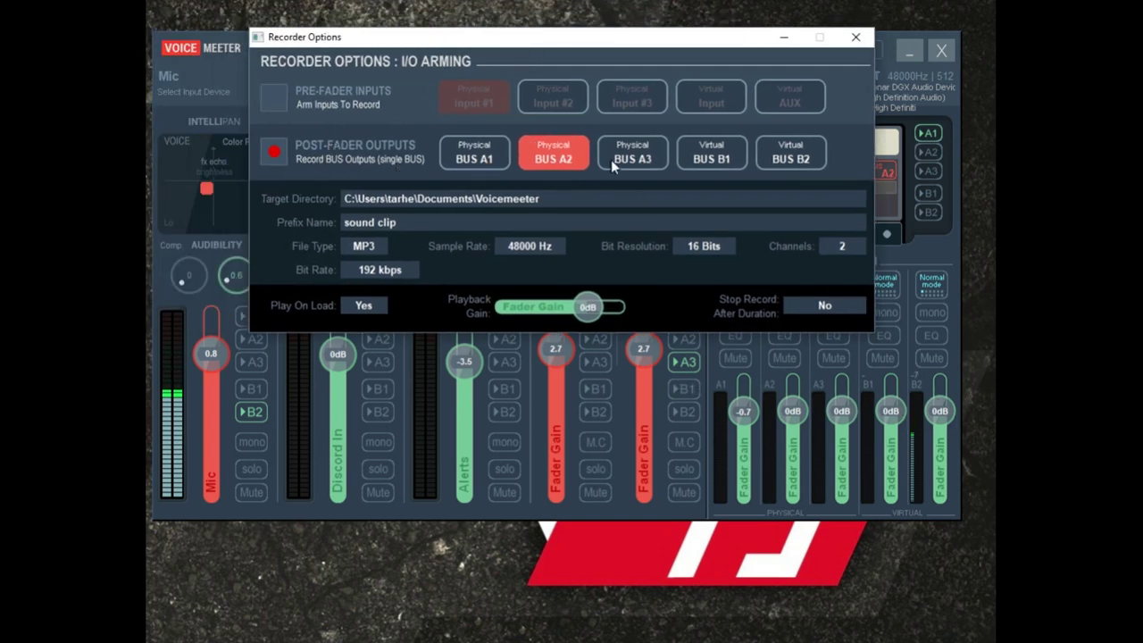
click(631, 159)
click(710, 159)
click(779, 159)
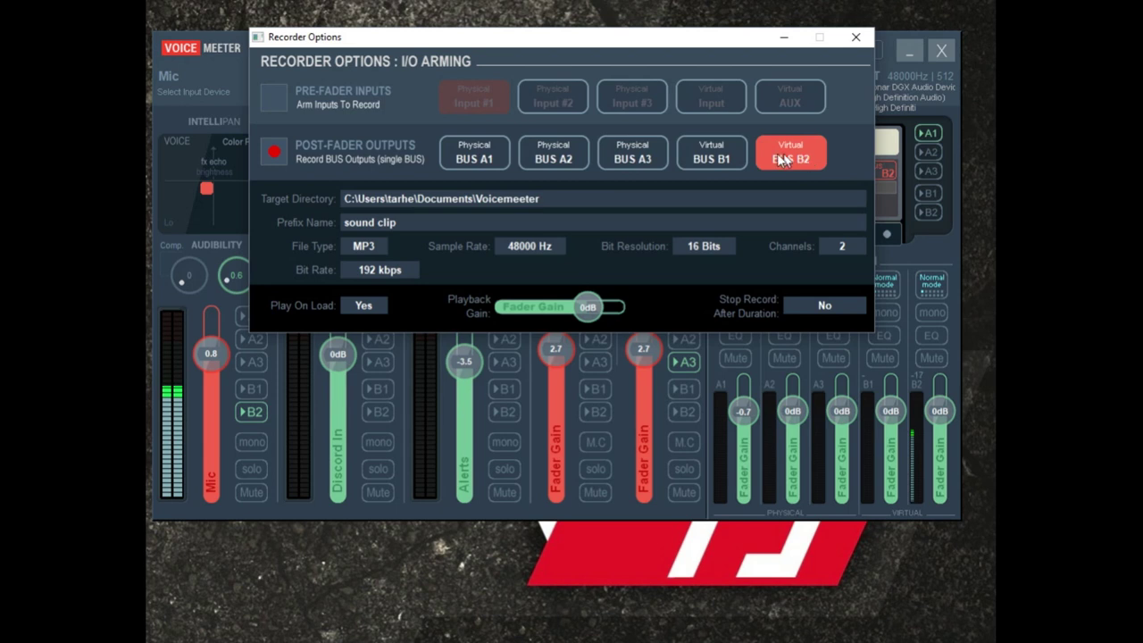
Record a clip of about 5 seconds from pre-fader physical Input #1, and close the recorder options
click(272, 101)
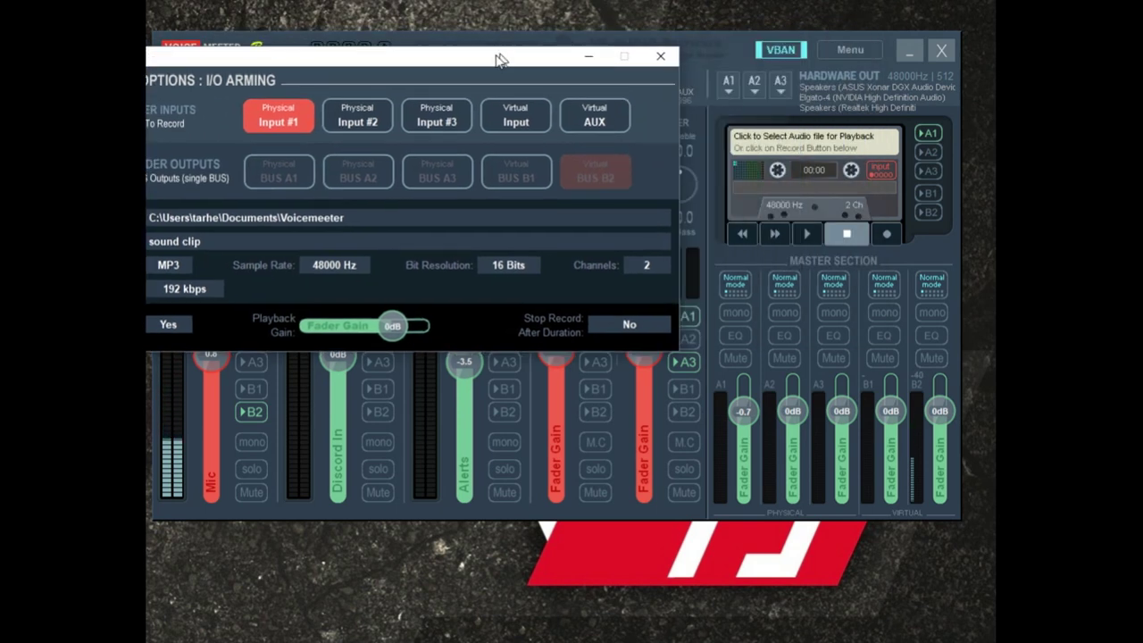
drag(700, 37, 505, 56)
click(893, 233)
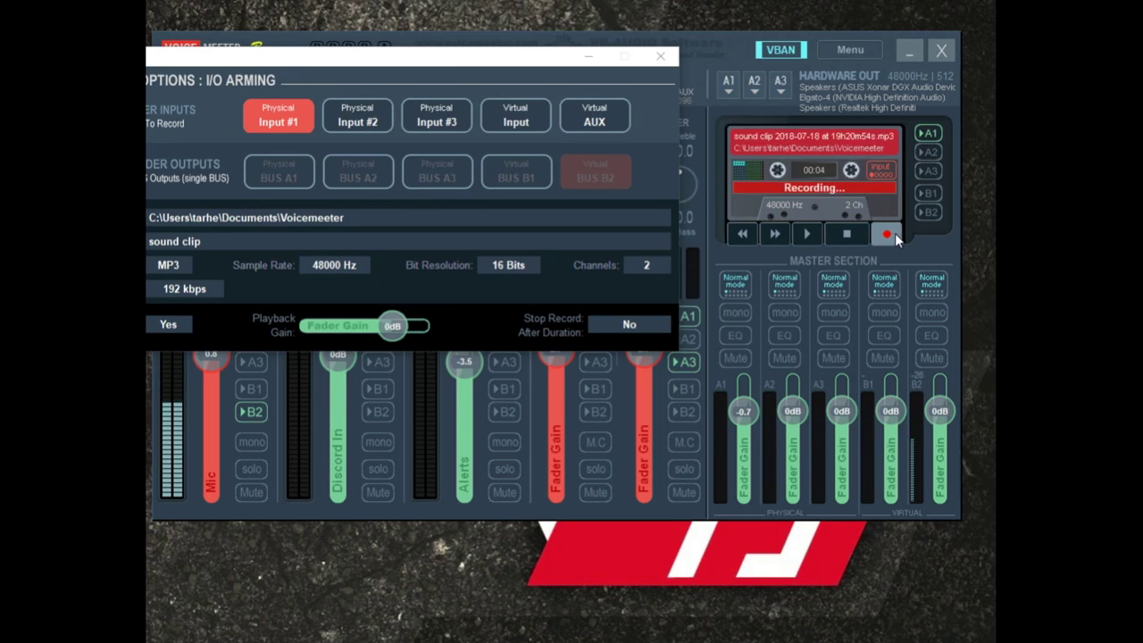
click(847, 233)
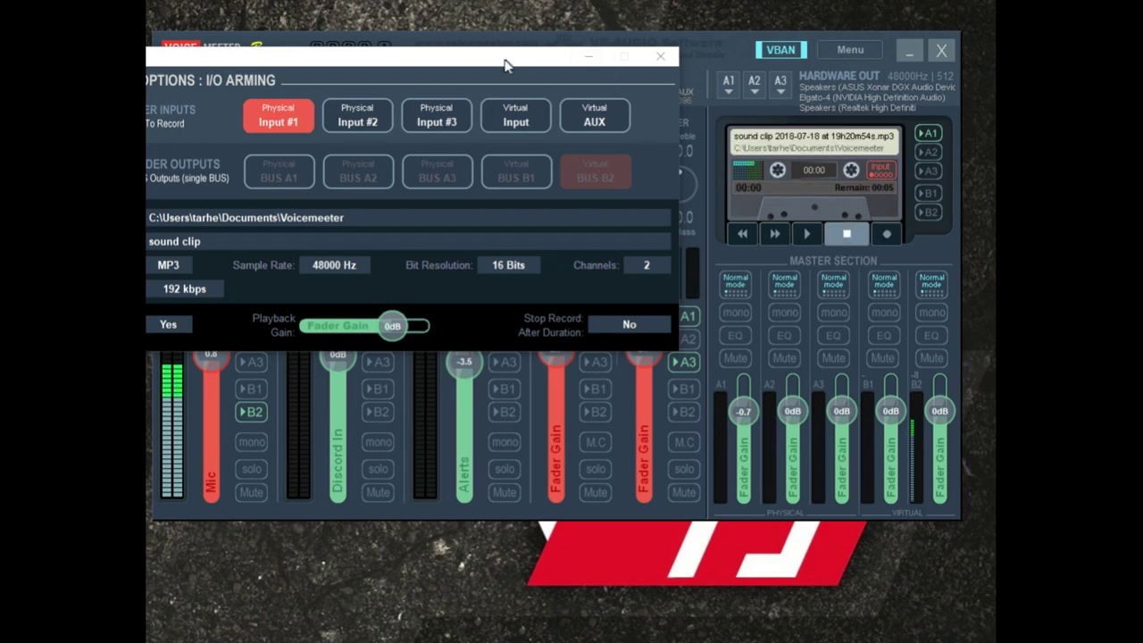
drag(506, 65, 623, 63)
click(784, 59)
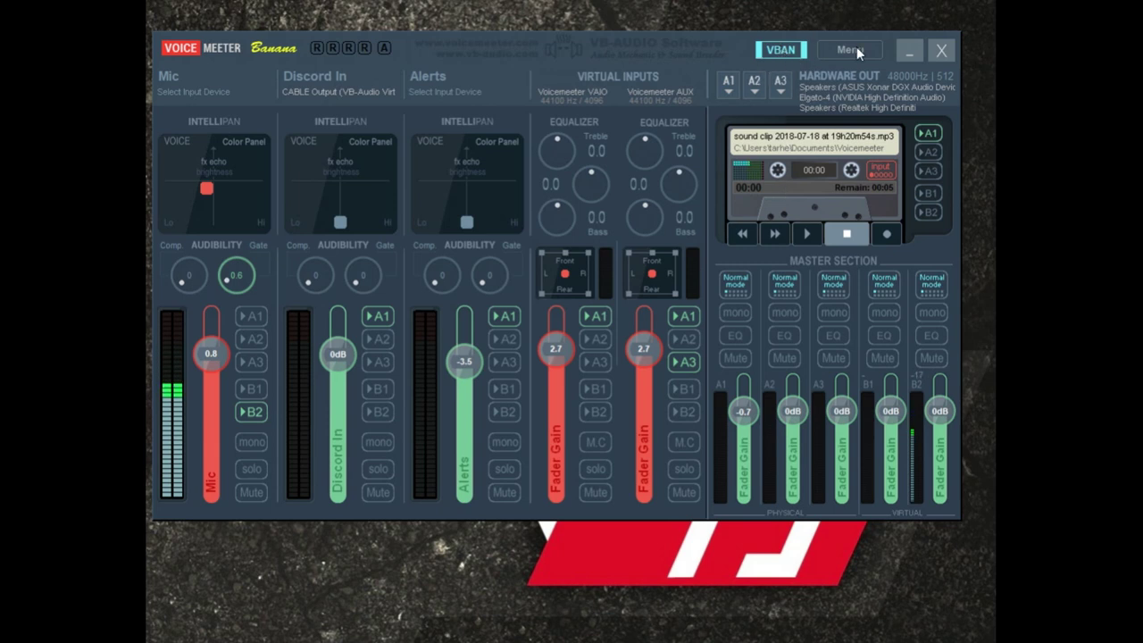
Open the VBAN network configuration, bring its window fully into view, and switch VBAN off and on again
click(780, 50)
drag(764, 23, 516, 7)
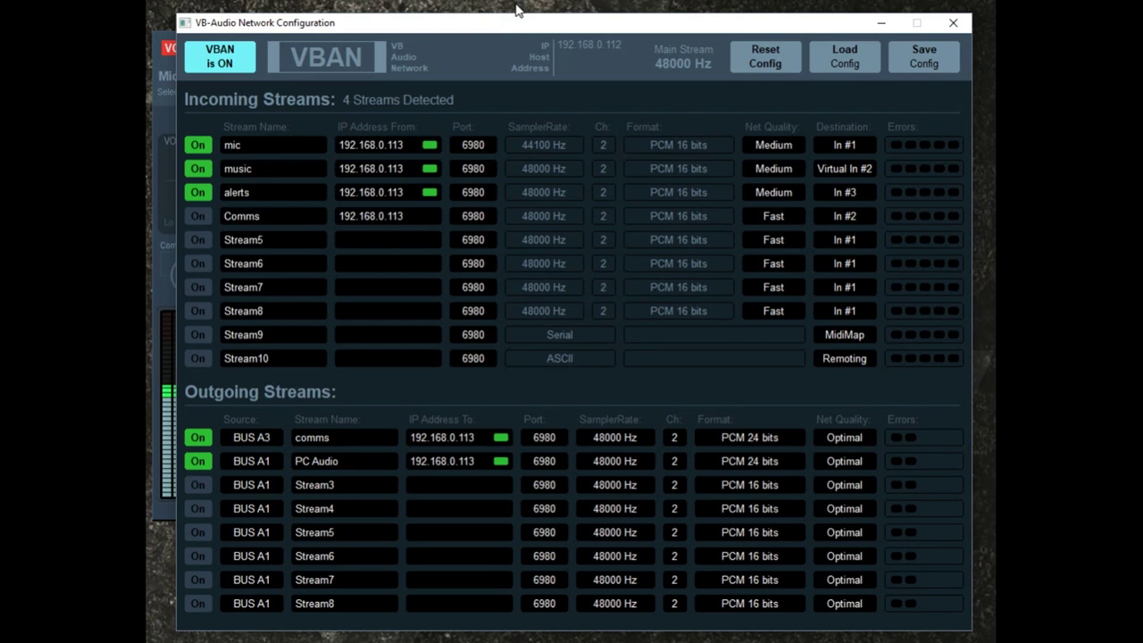
drag(515, 18, 491, 27)
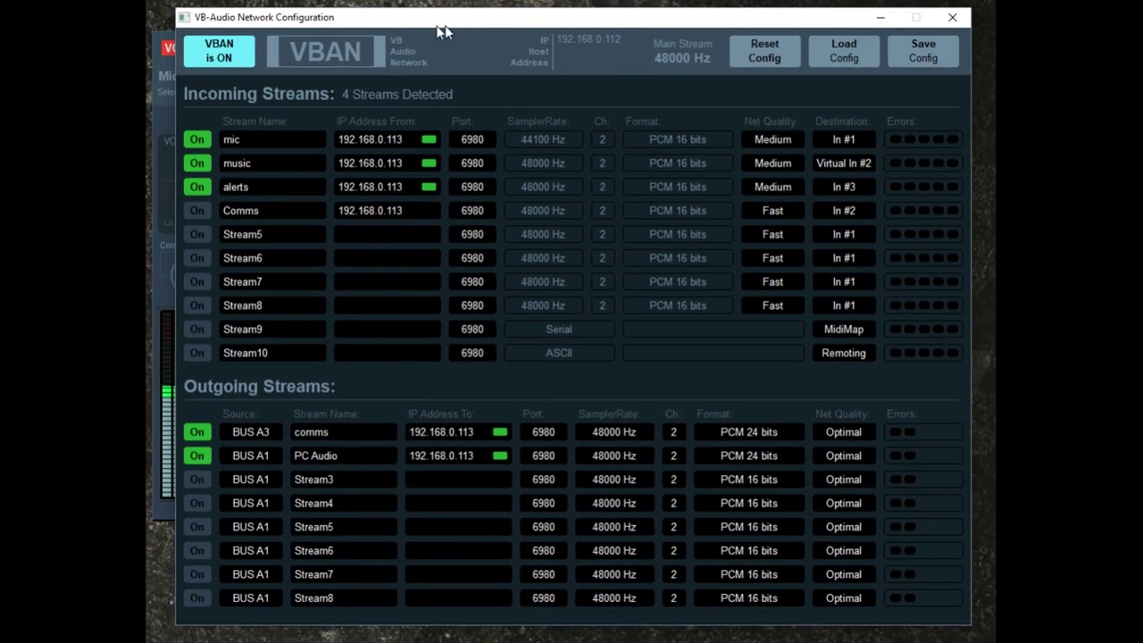
click(231, 56)
click(231, 57)
Check the outgoing comms stream's source choices, keeping BUS A3, and pick the detected mic stream for the first incoming stream
click(253, 434)
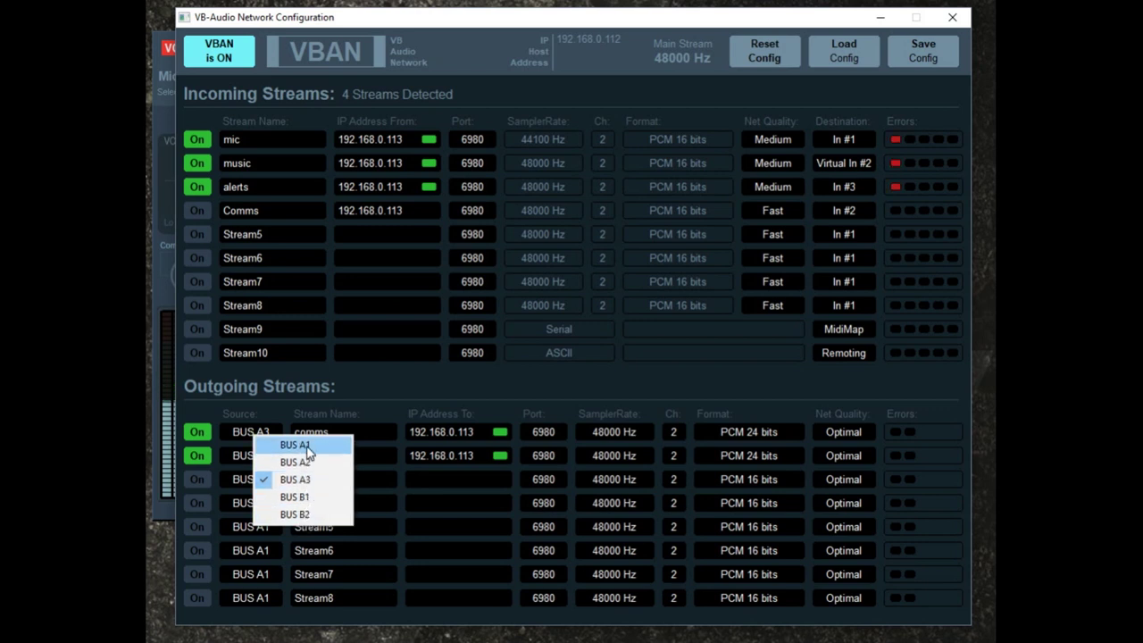
click(273, 432)
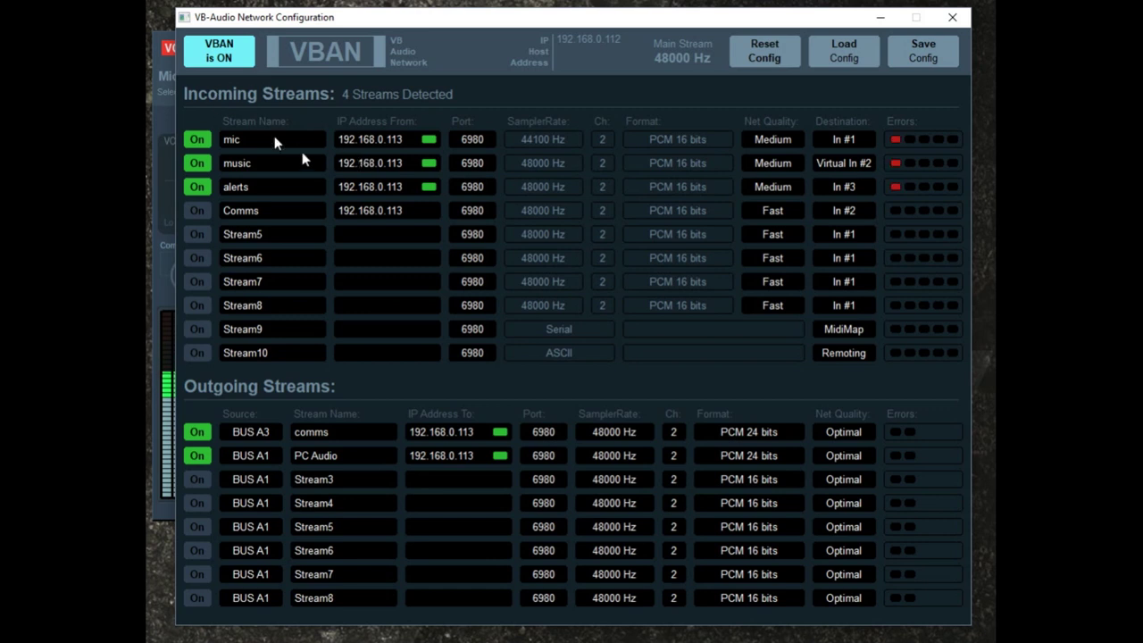
click(405, 139)
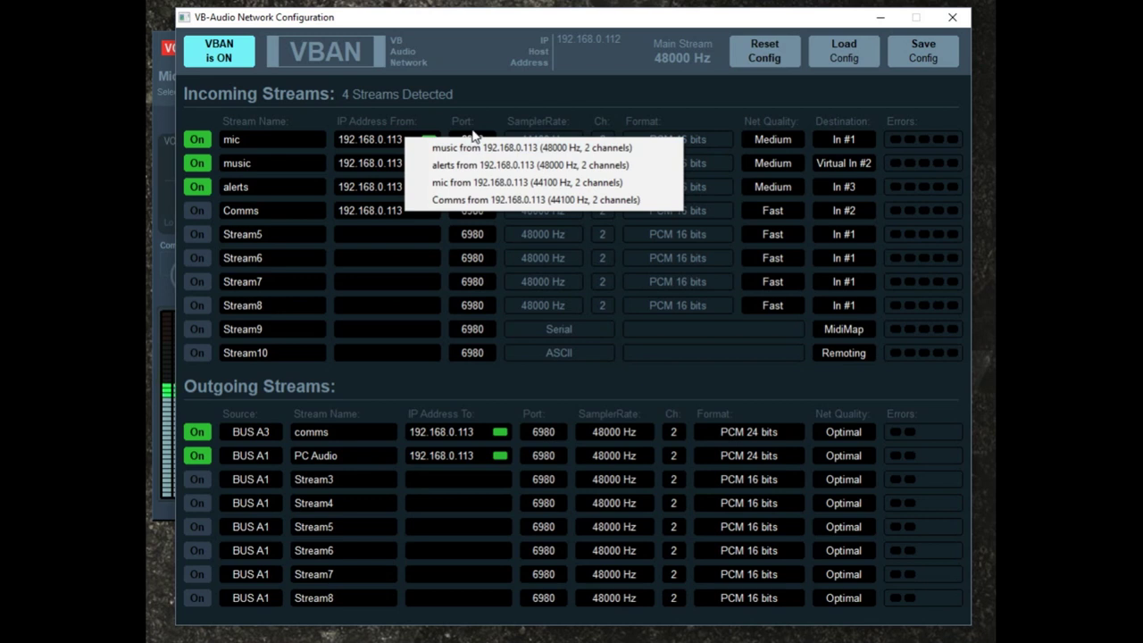
click(451, 182)
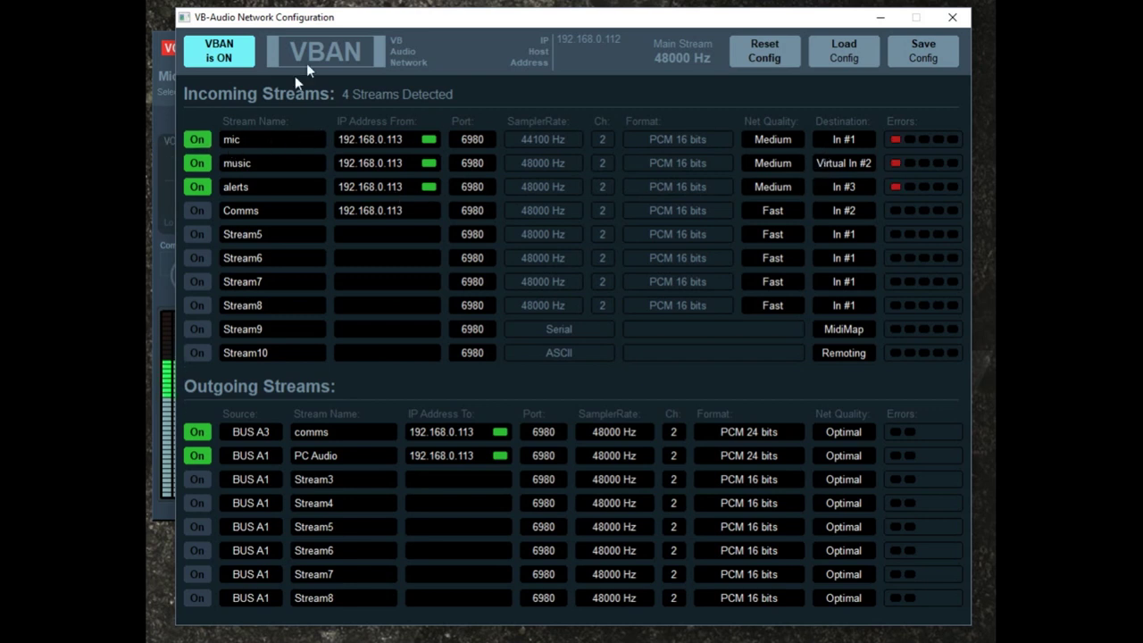
Compare the incoming streams with the mixer's input strips and check the mic stream's destination choices, keeping In #1
drag(357, 20, 815, 93)
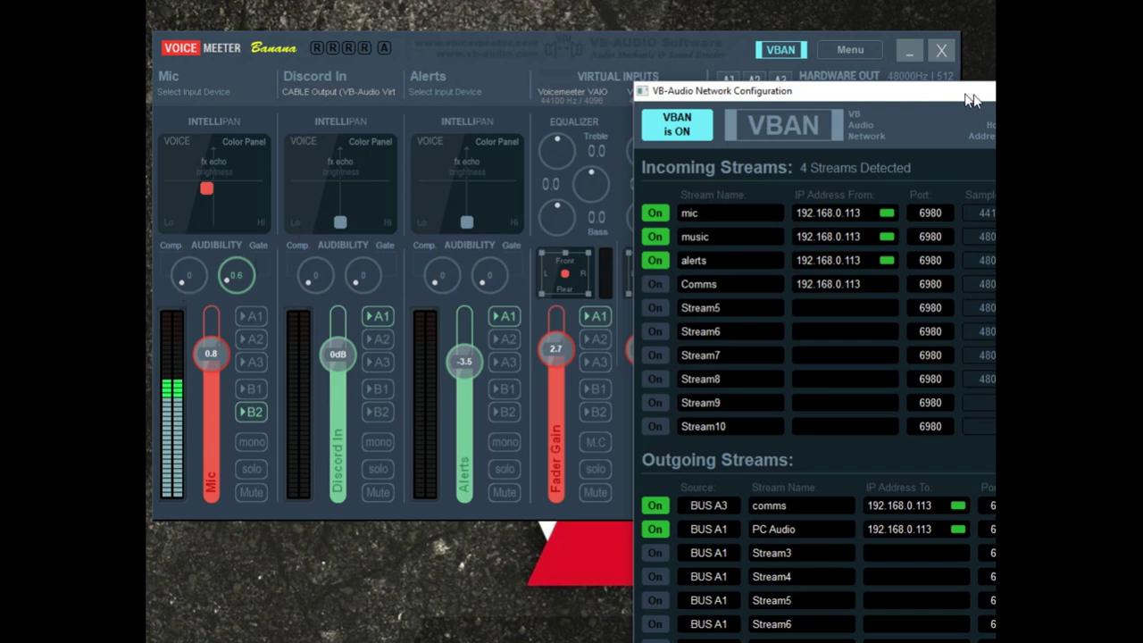
drag(931, 93, 860, 80)
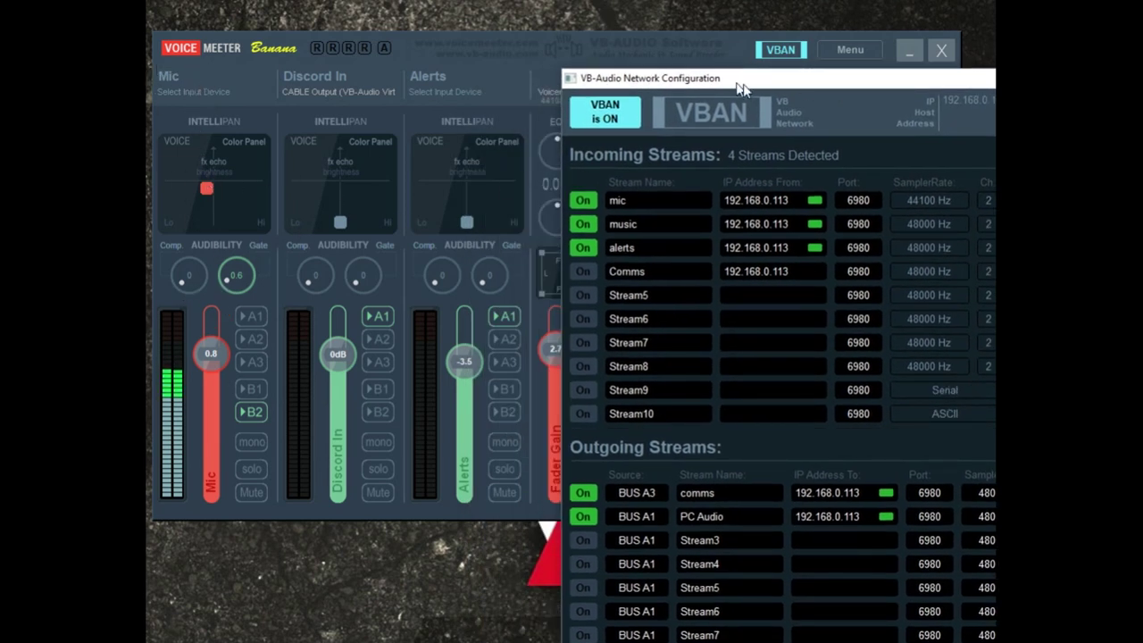
drag(760, 87, 348, 46)
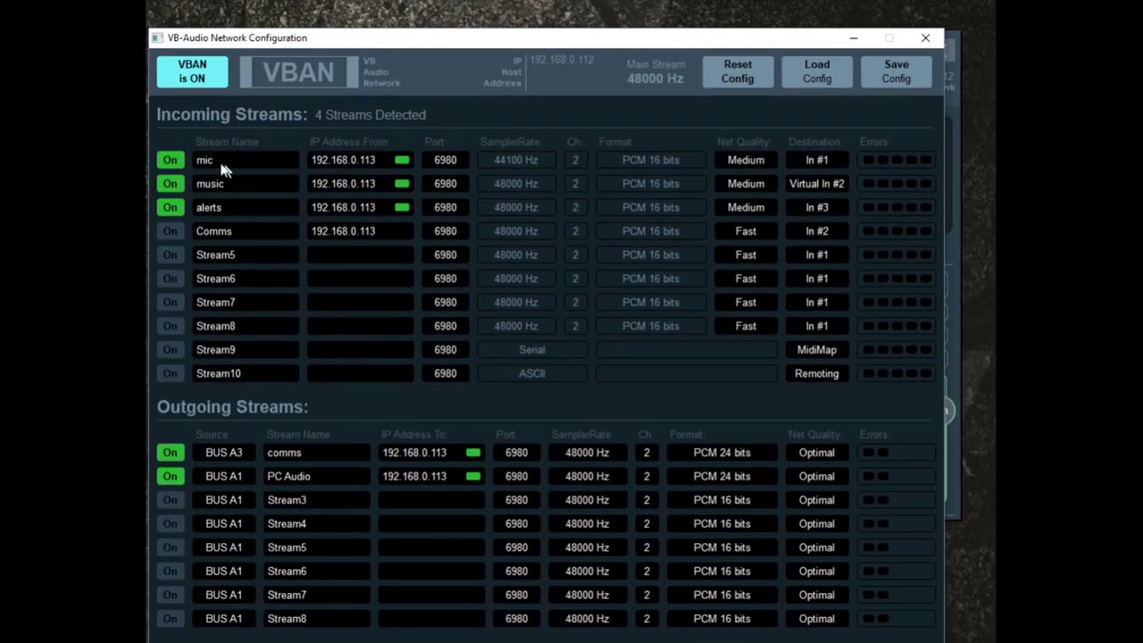
click(815, 159)
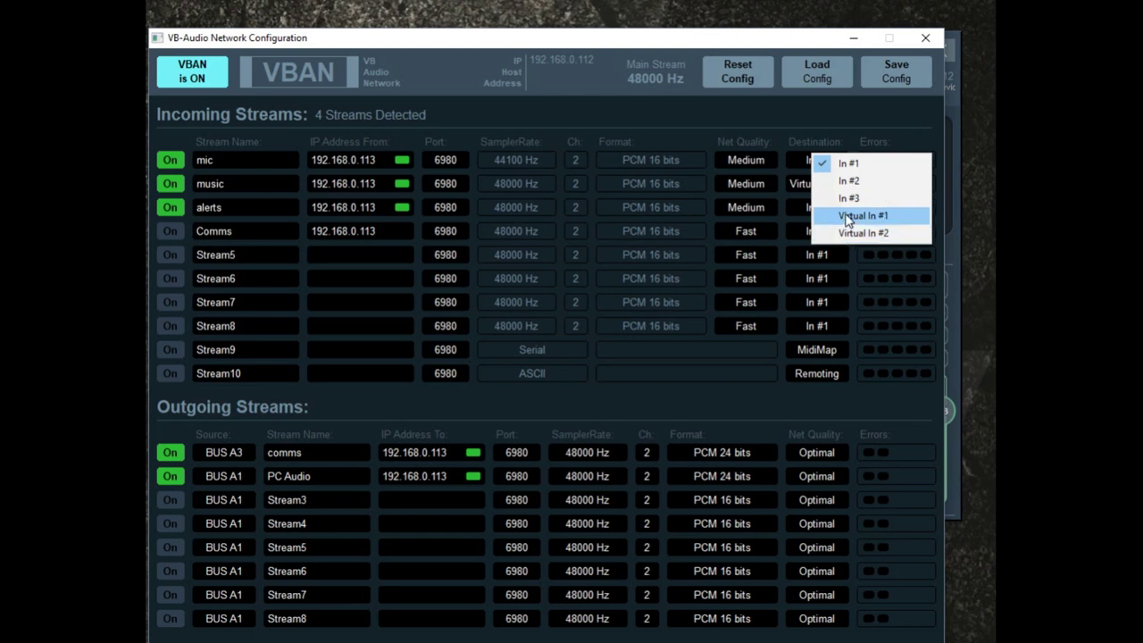
click(851, 167)
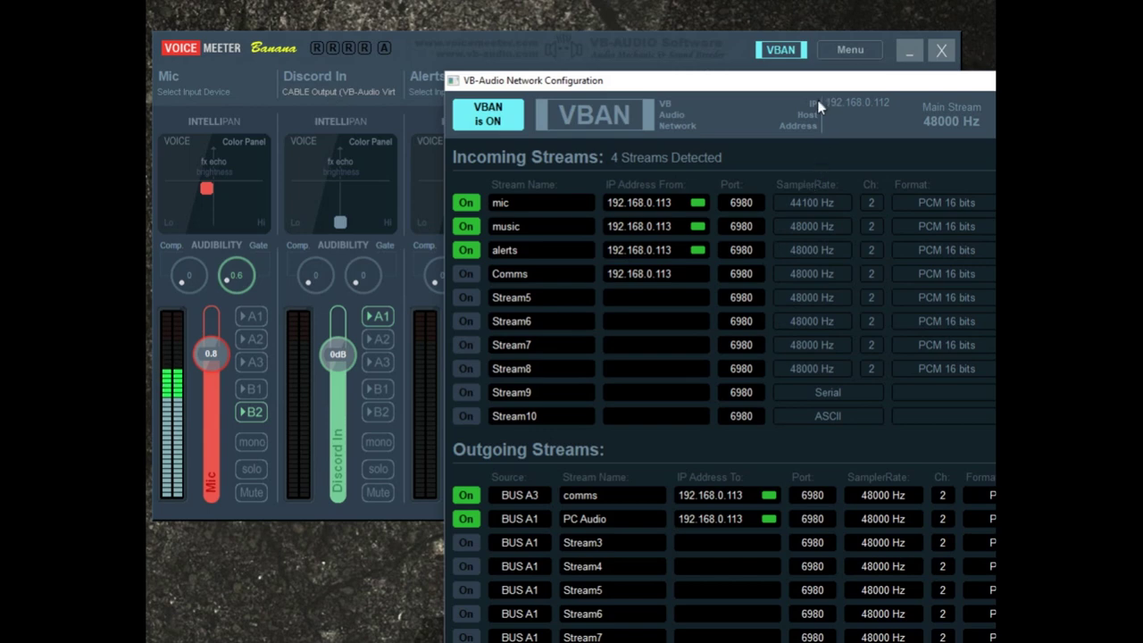
Close the VBAN network configuration and shift the mixer window slightly
drag(829, 88, 552, 27)
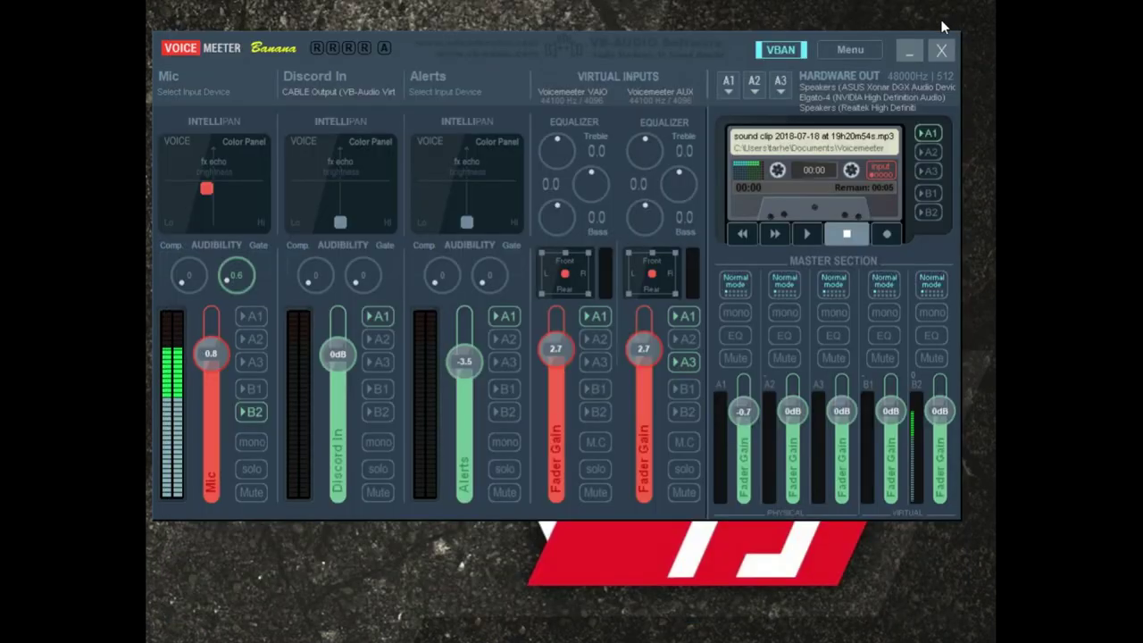
click(943, 16)
mouse_move(674, 52)
mouse_down()
mouse_move(609, 52)
mouse_move(693, 49)
mouse_move(680, 48)
mouse_up()
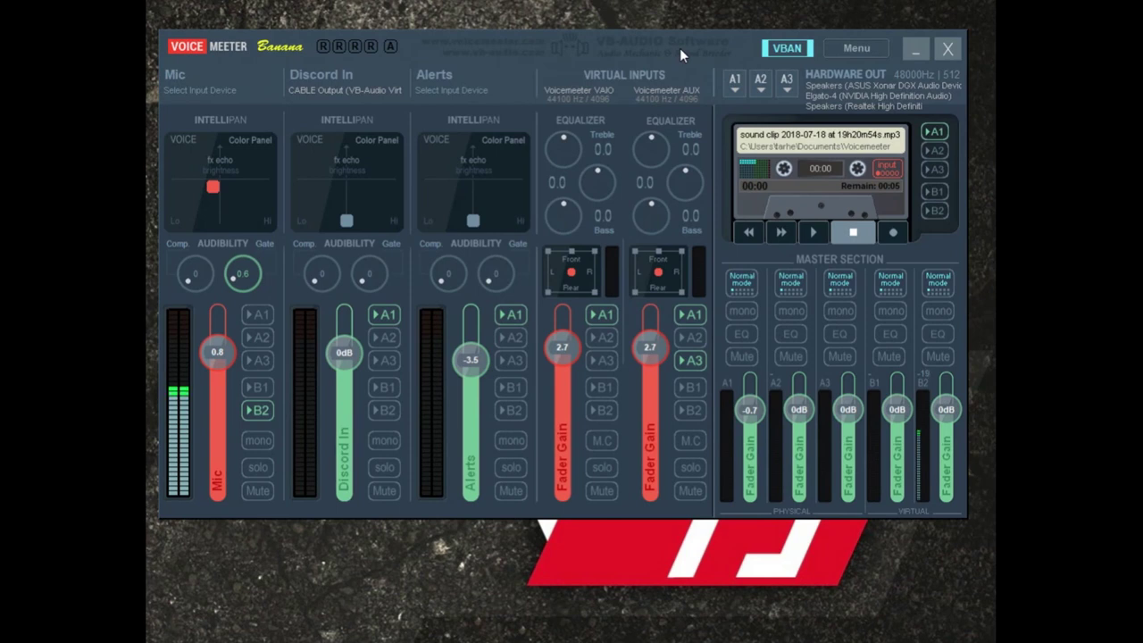